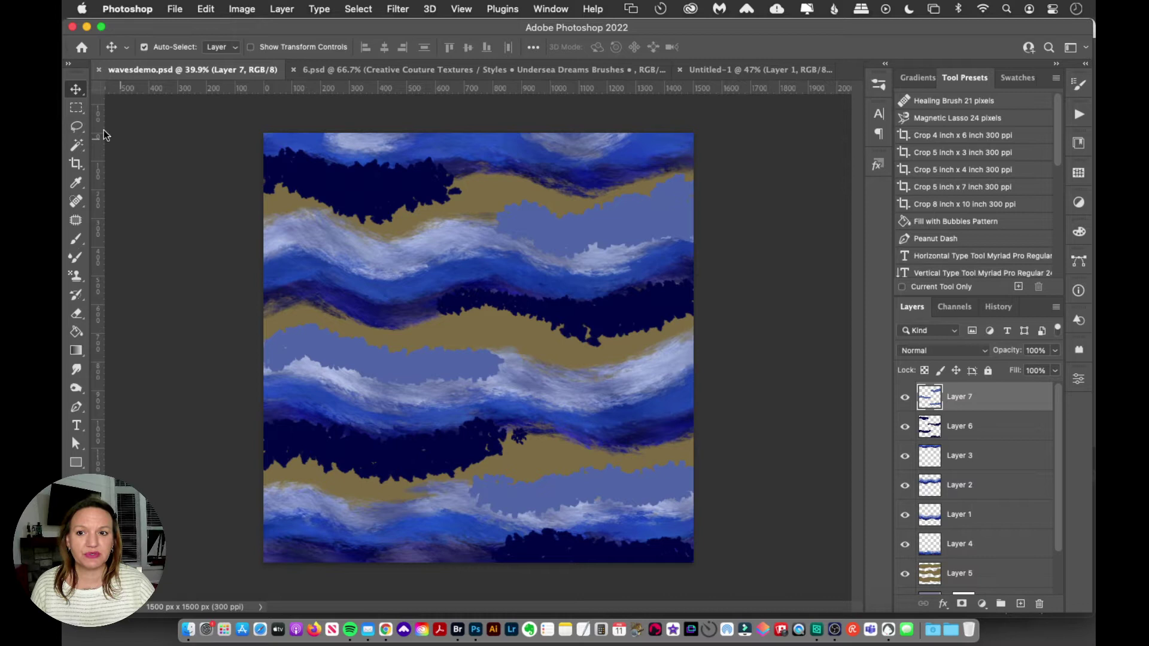
Keep the Move tool active and select Layer 6, the navy wave shapes
right_click(76, 90)
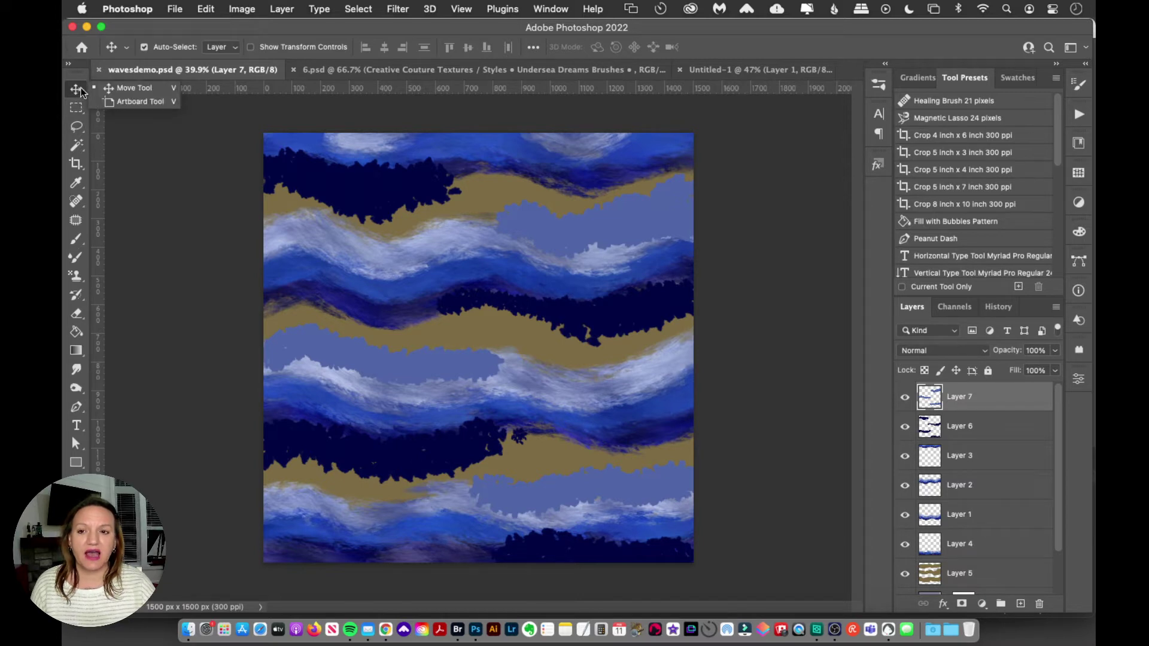
click(128, 91)
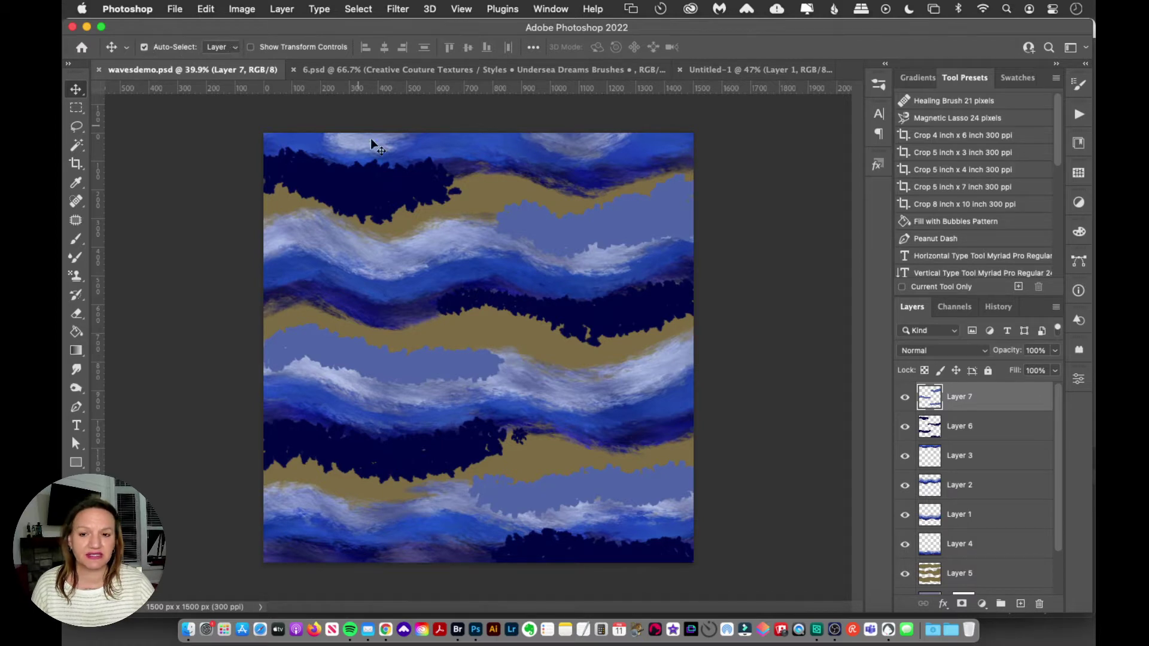
click(364, 190)
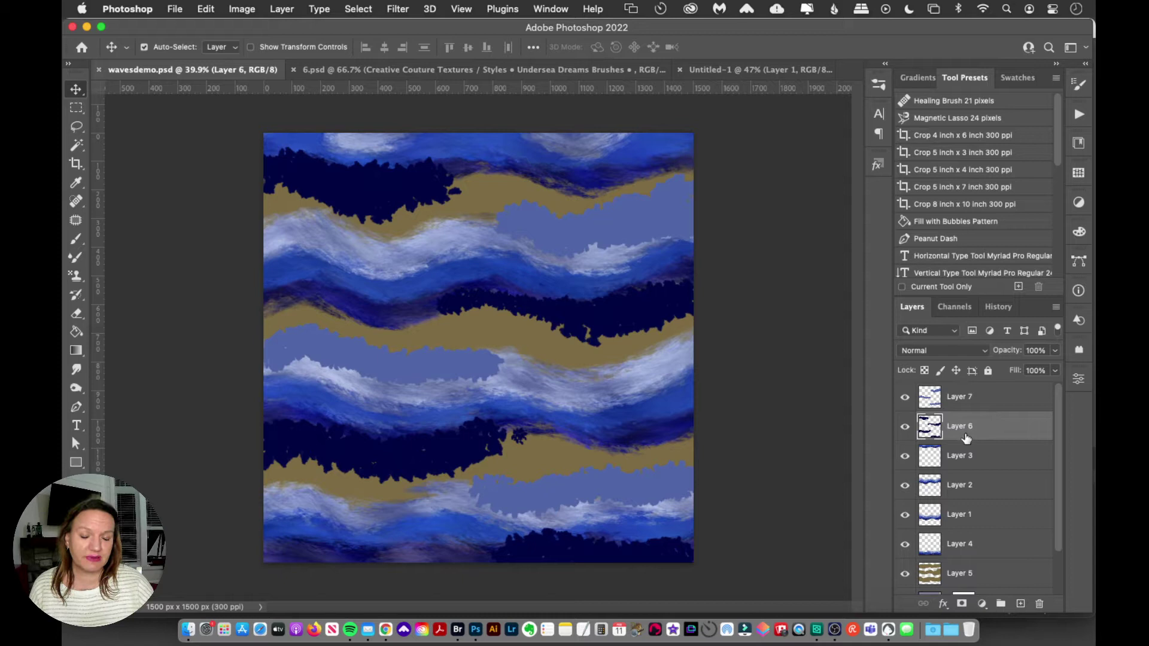
click(905, 427)
click(905, 426)
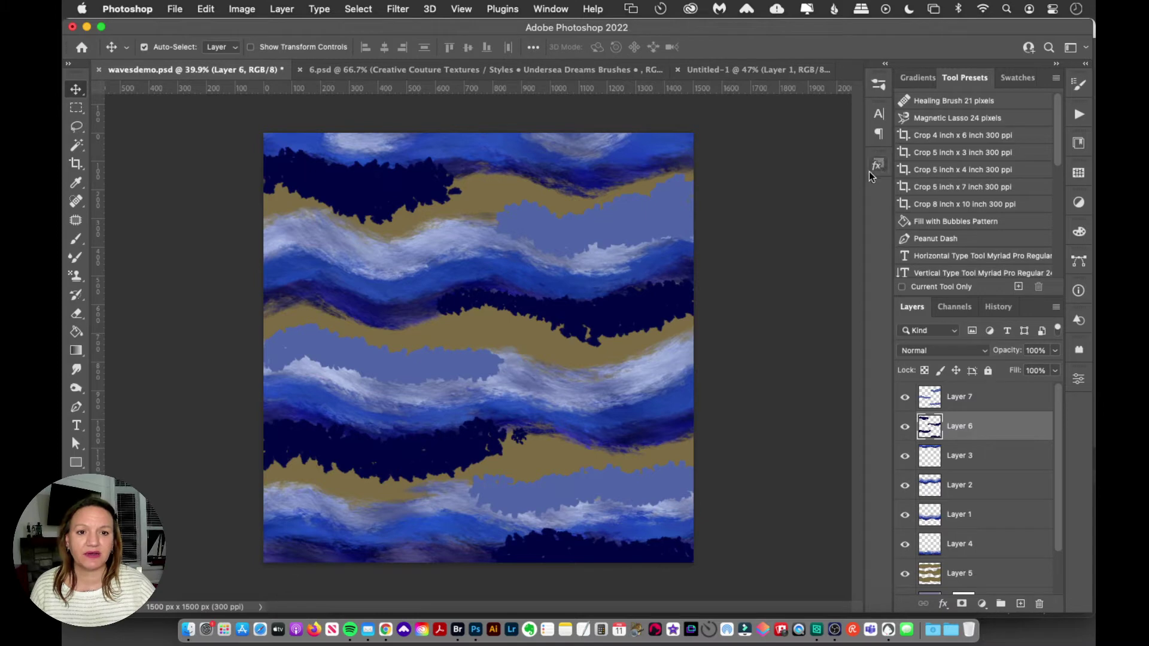
Apply the sapphire 1 style to Layer 6's navy wave shapes from the Styles panel
click(551, 9)
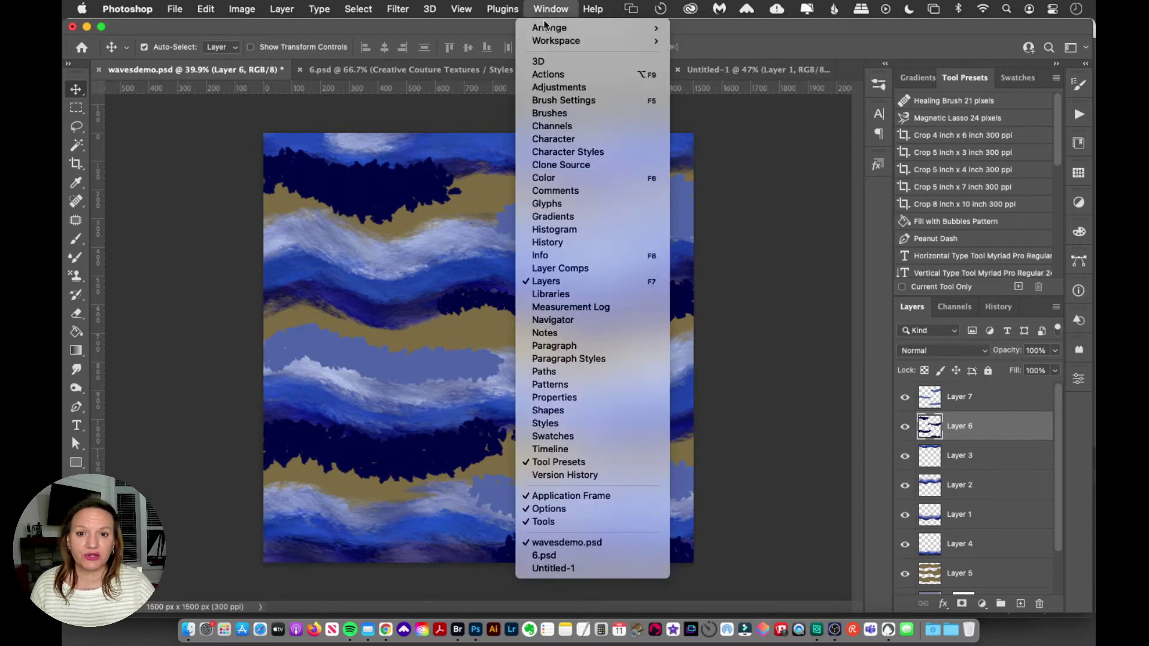
click(571, 423)
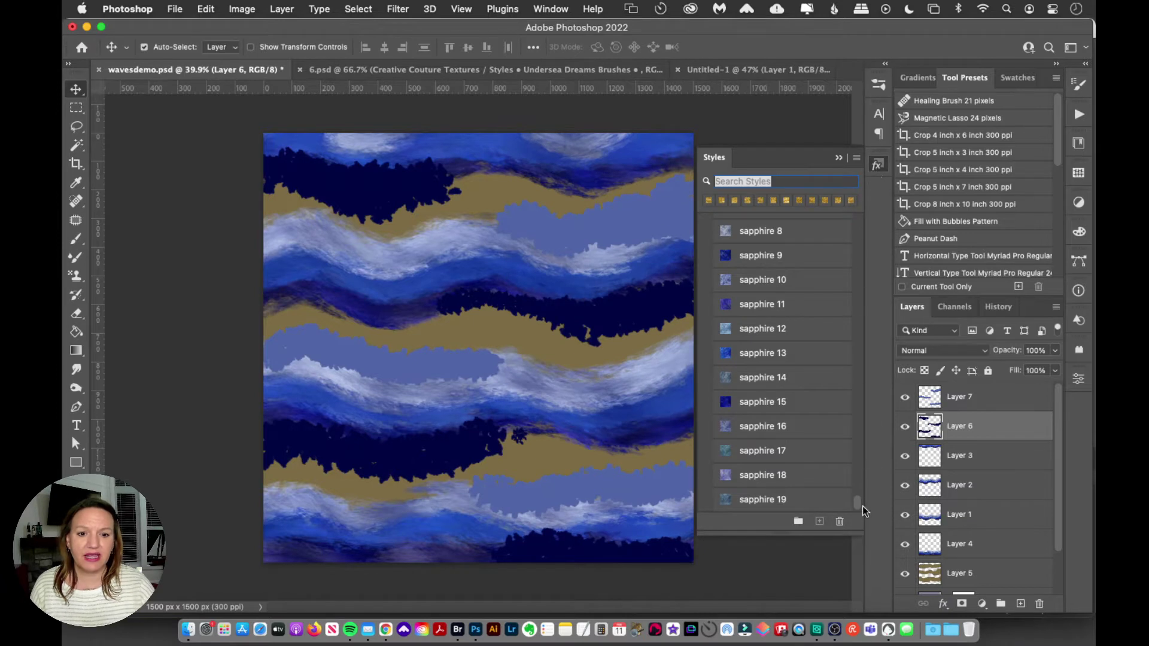
drag(857, 501, 859, 491)
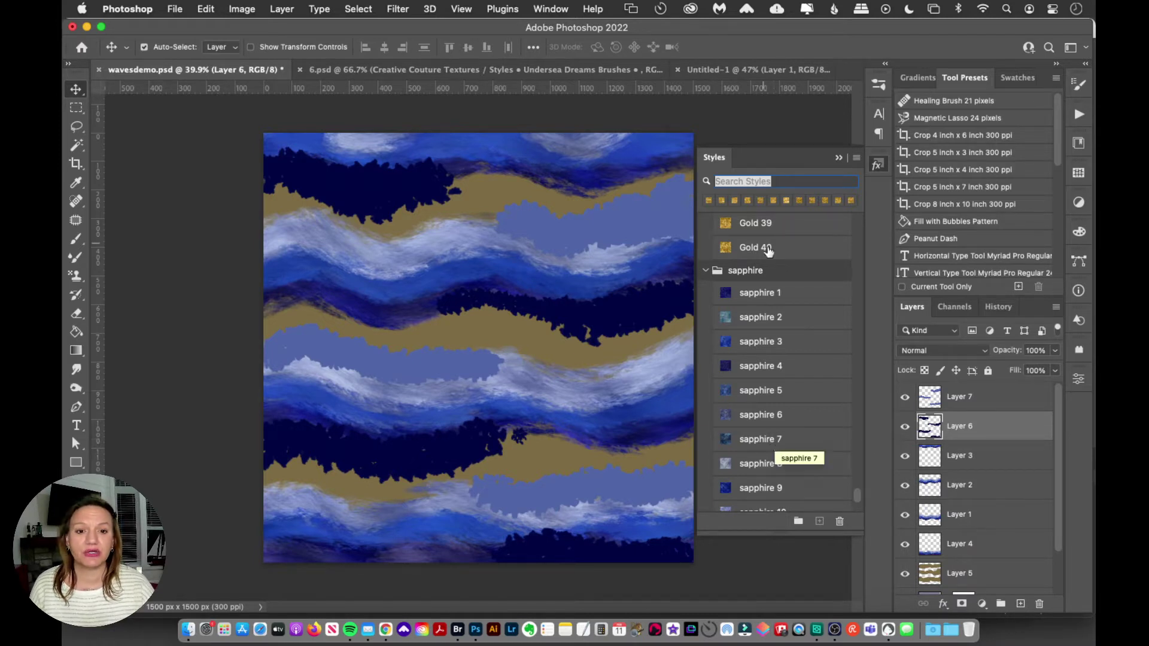
click(748, 293)
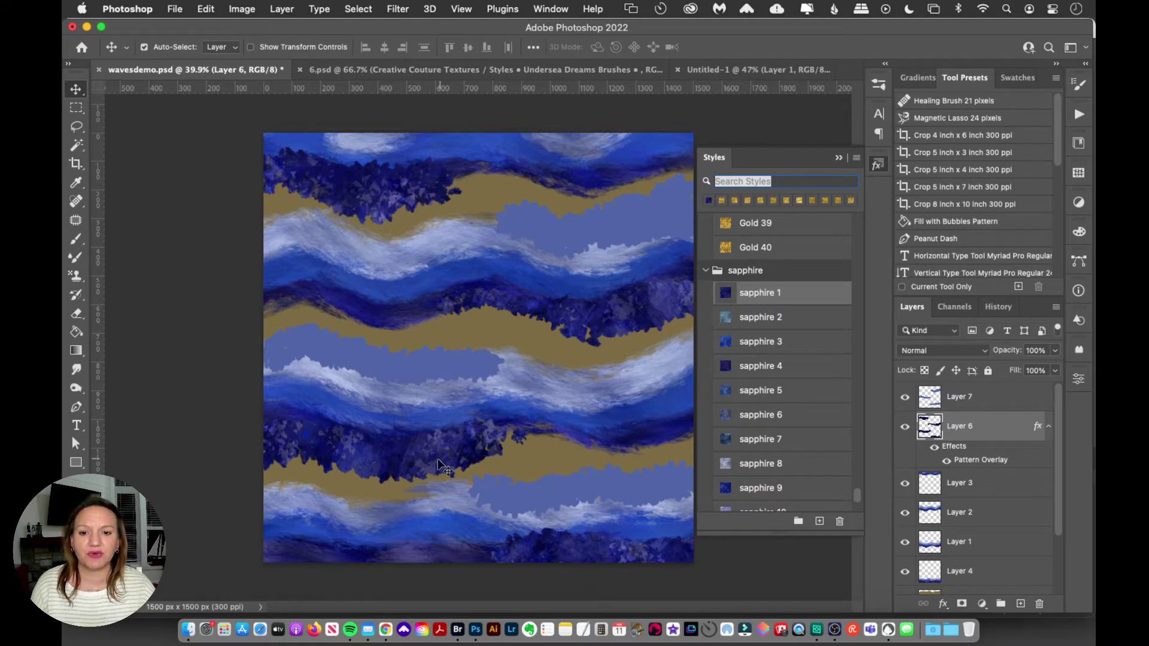
click(873, 164)
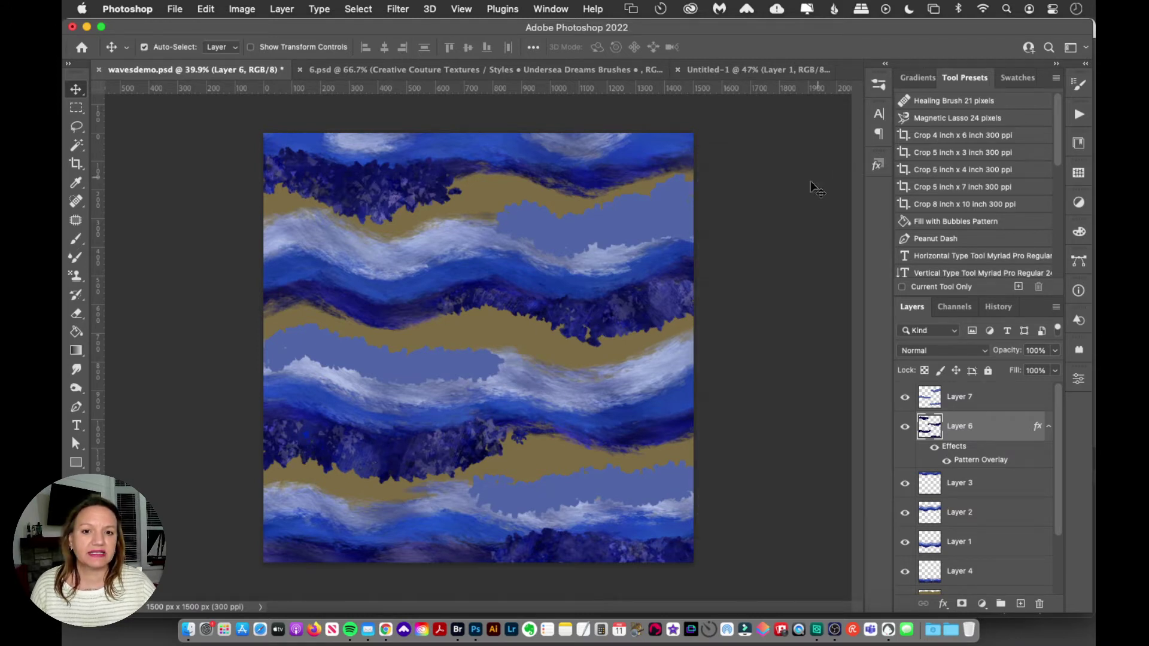
Give Layer 7's periwinkle shapes the sapphire 8 style and collapse the Styles panel
click(605, 224)
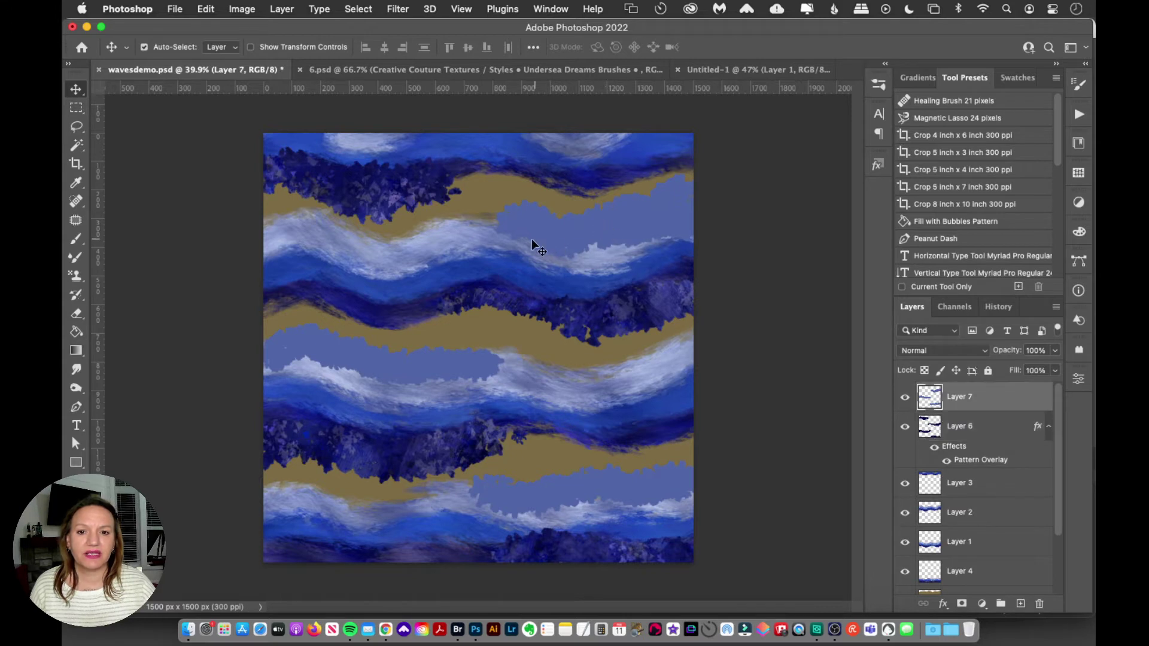
click(877, 164)
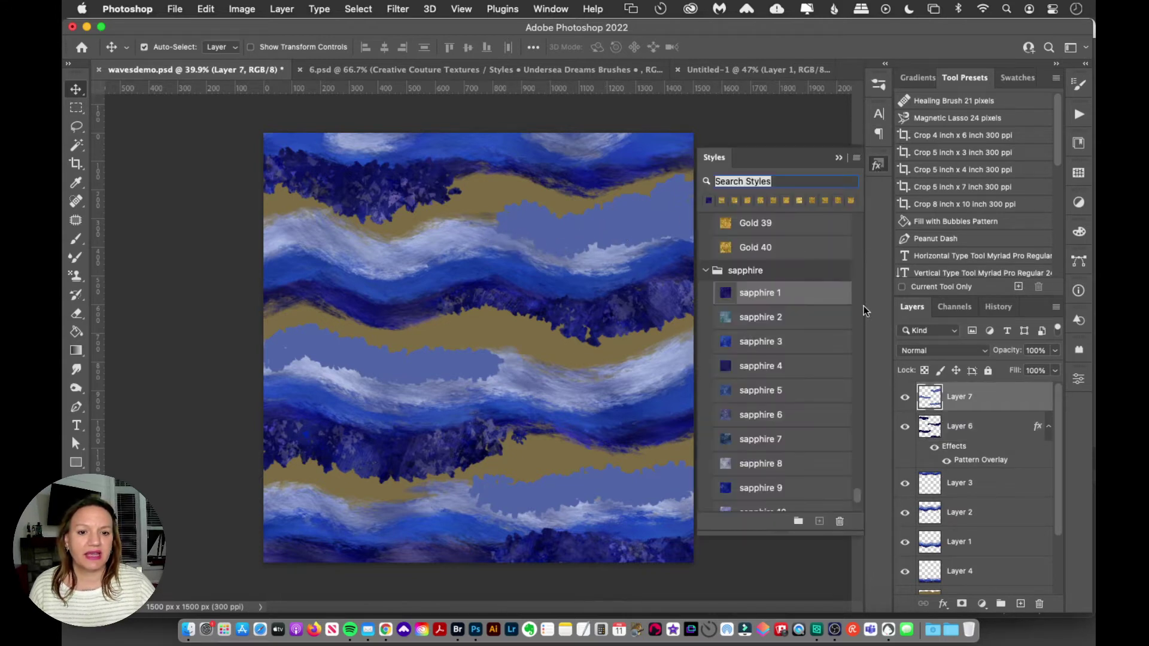
click(751, 467)
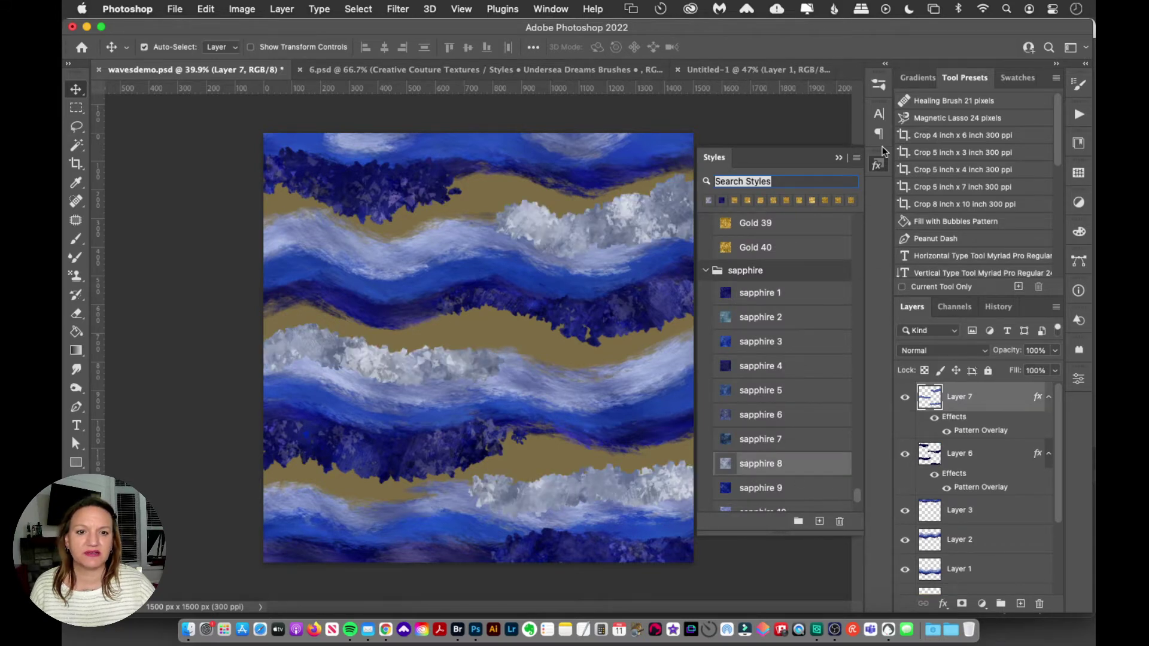
click(875, 167)
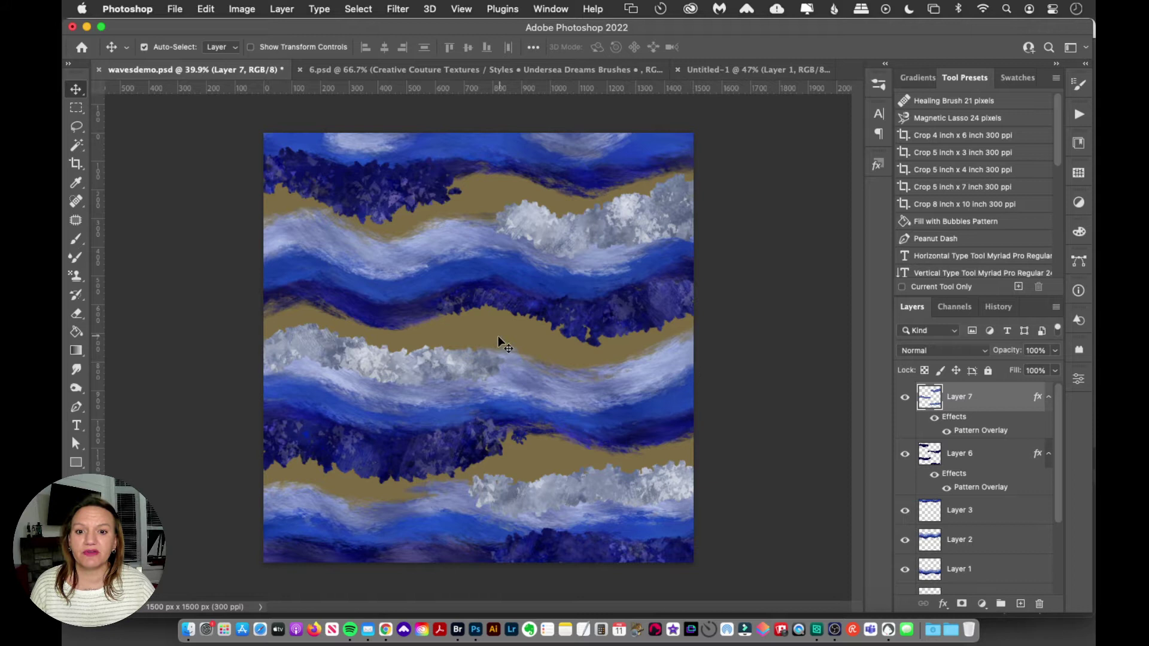
Select Layer 5's tan bands and preview Gold 24, 26, 29, 31 and 23 styles
click(478, 332)
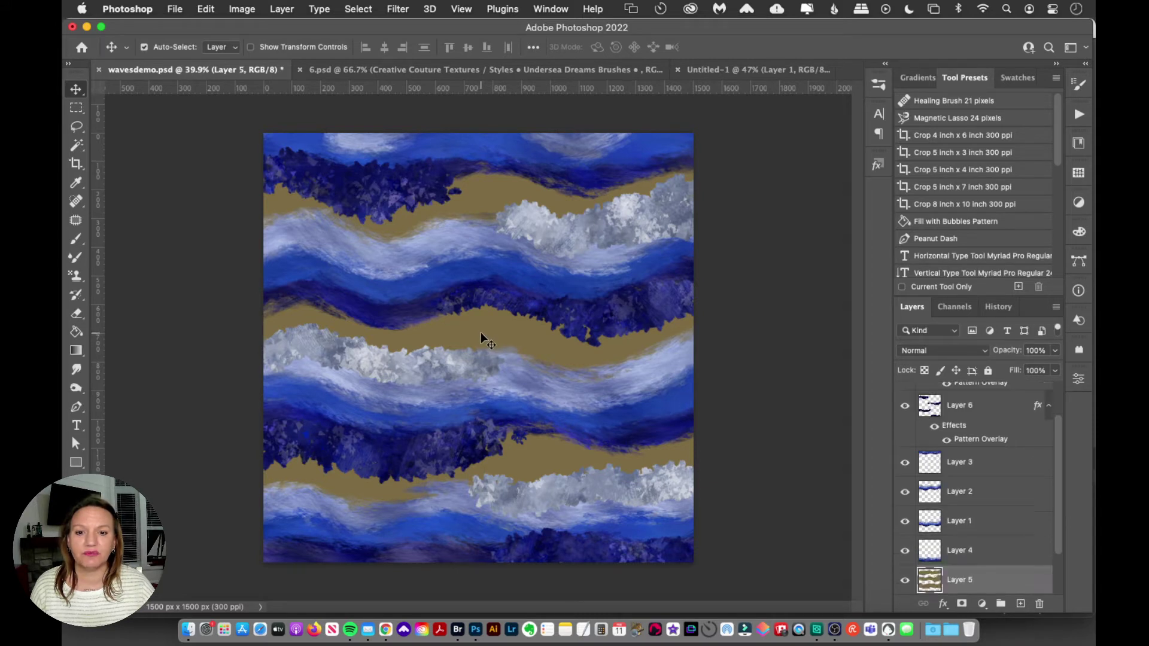
click(876, 164)
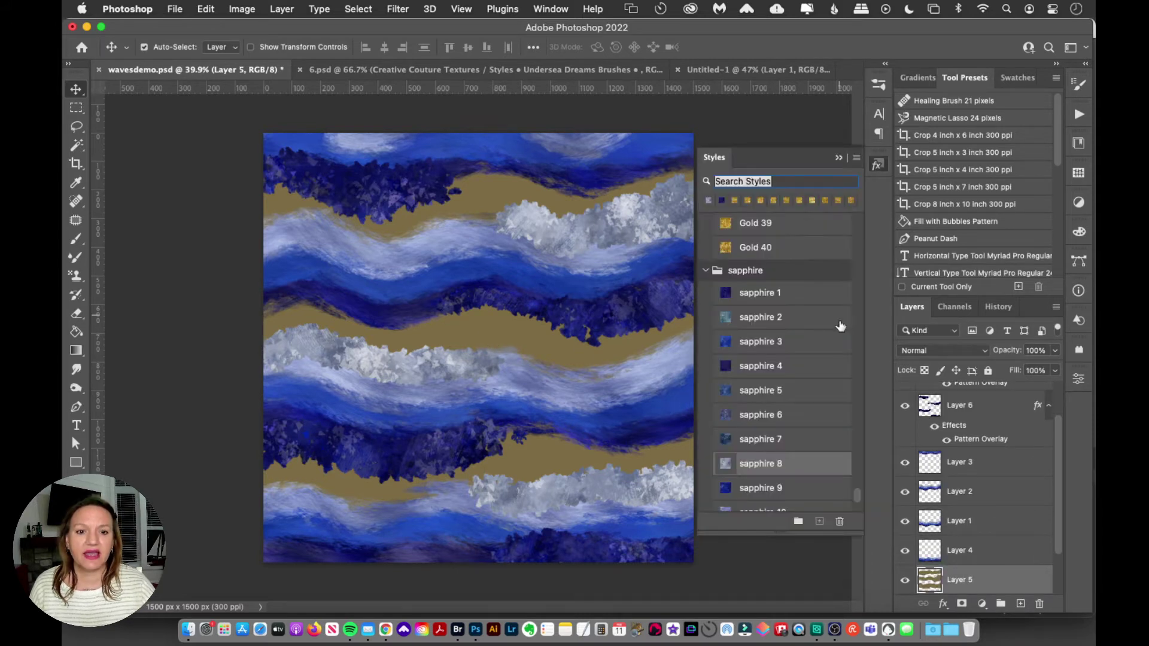
drag(856, 493, 857, 478)
click(764, 277)
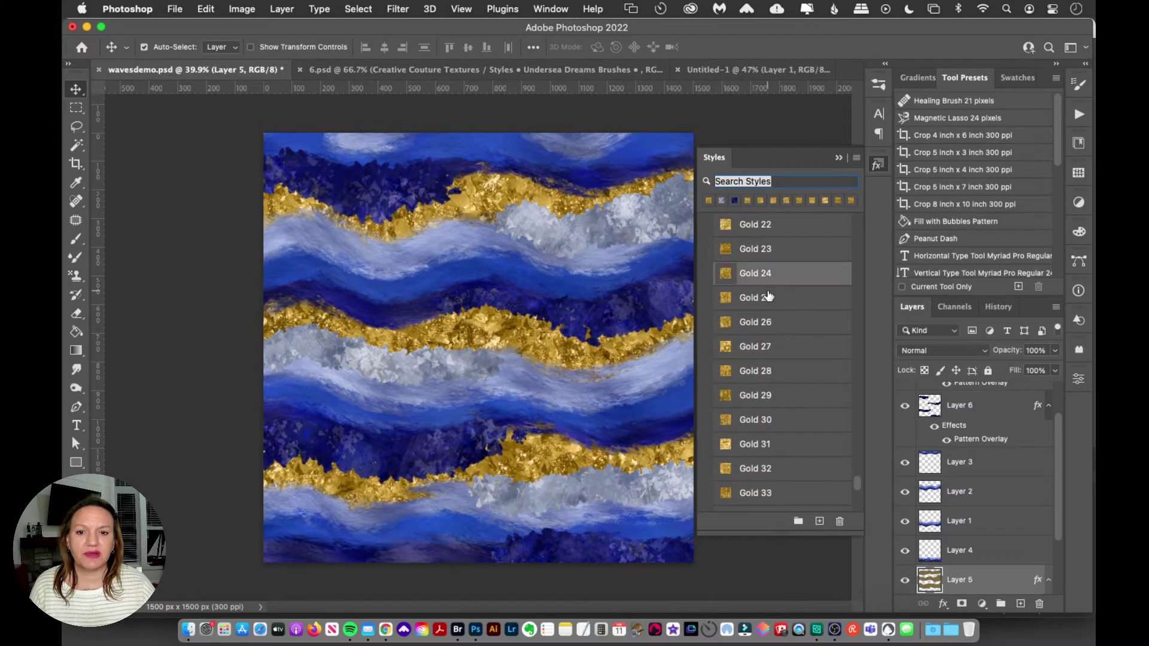
click(749, 326)
click(749, 395)
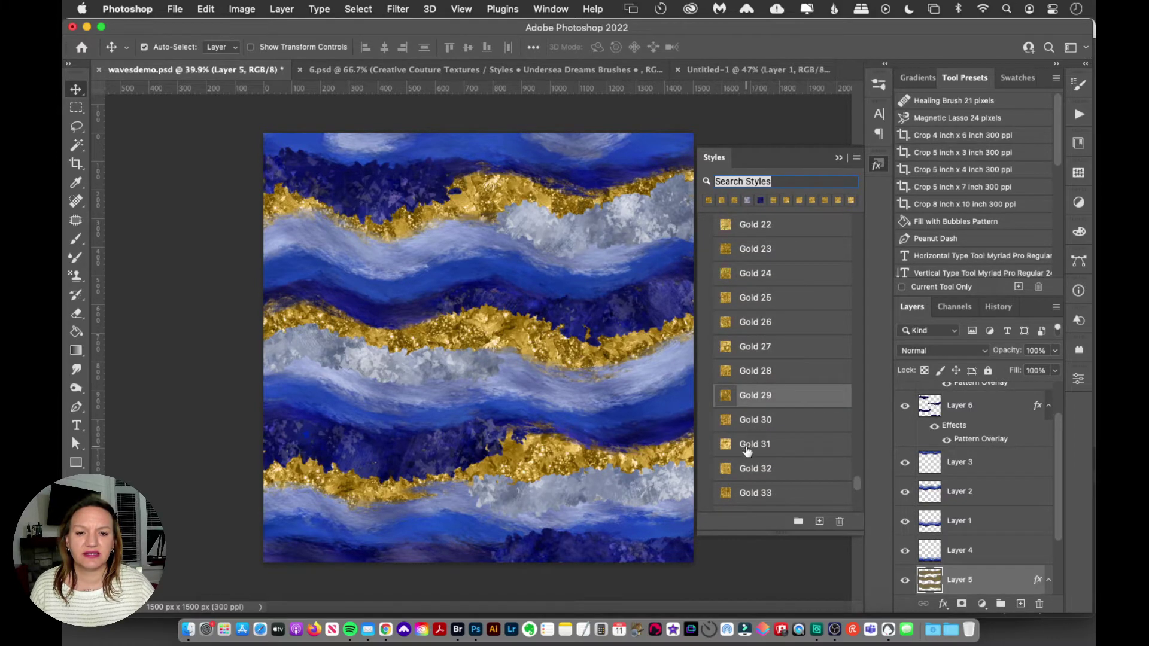
click(765, 443)
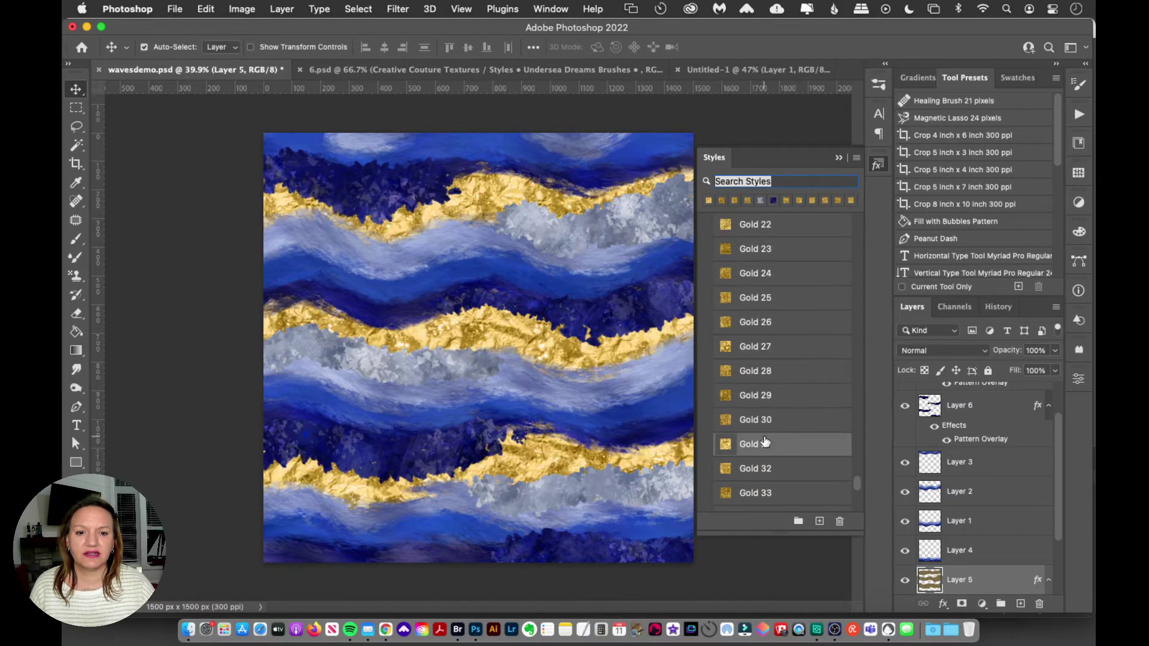
click(793, 249)
Preview Gold 16, 13, 11, 8, 4, 3, 7, 10 and 12 on the tan bands
scroll(857, 479, up, 5)
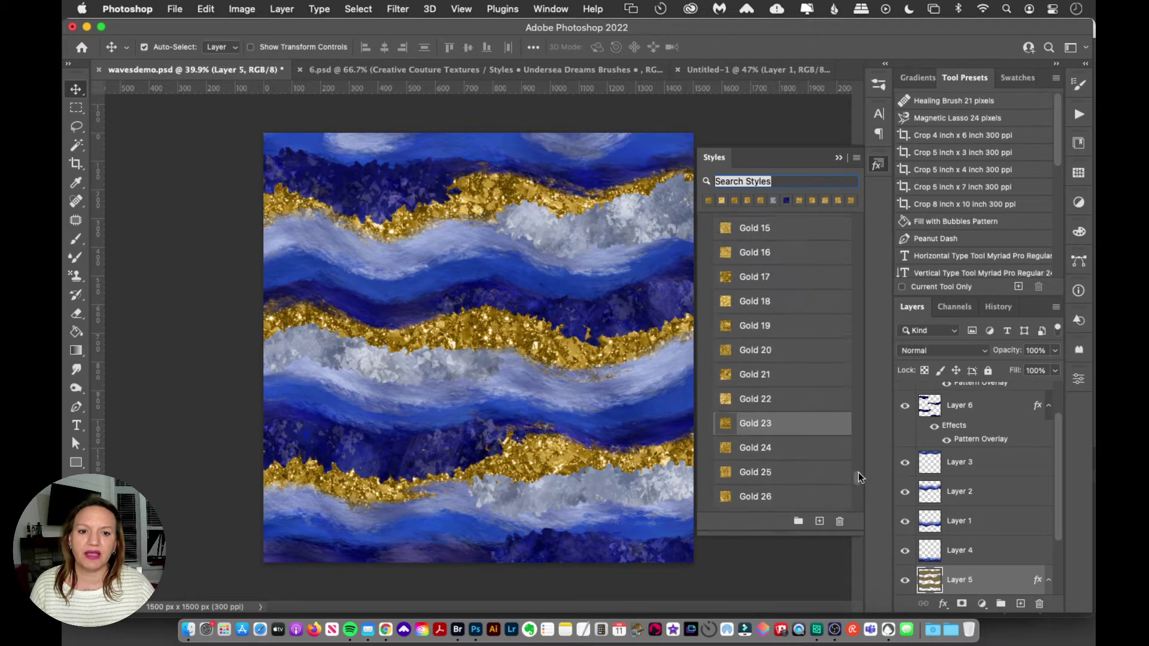
click(812, 395)
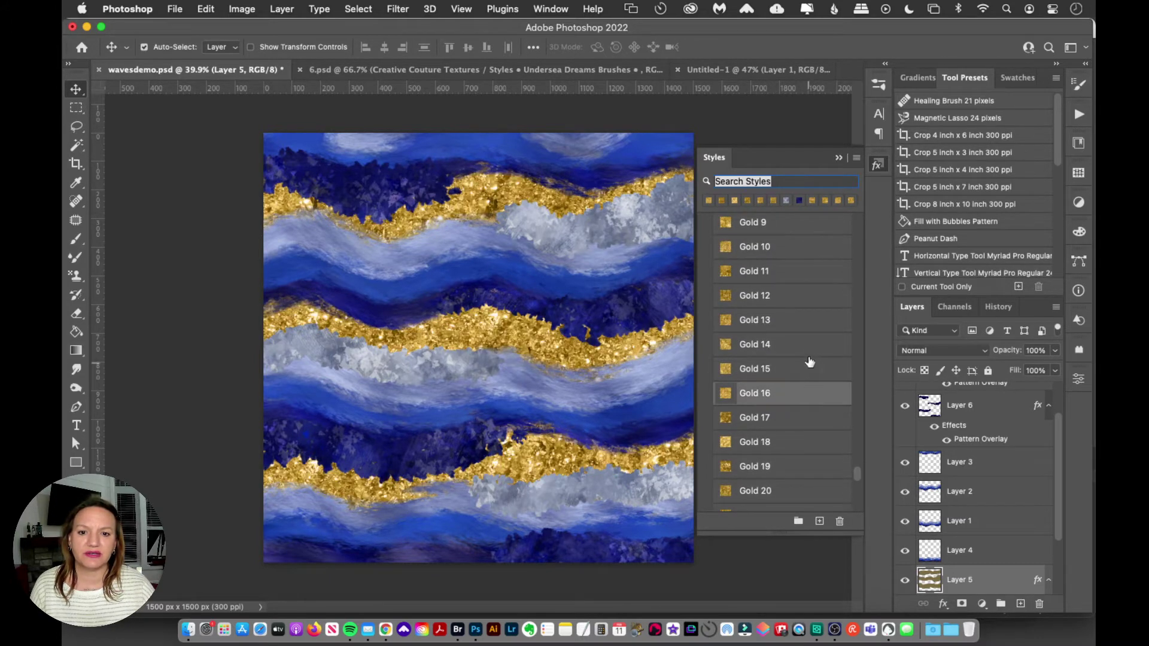
click(802, 322)
click(801, 273)
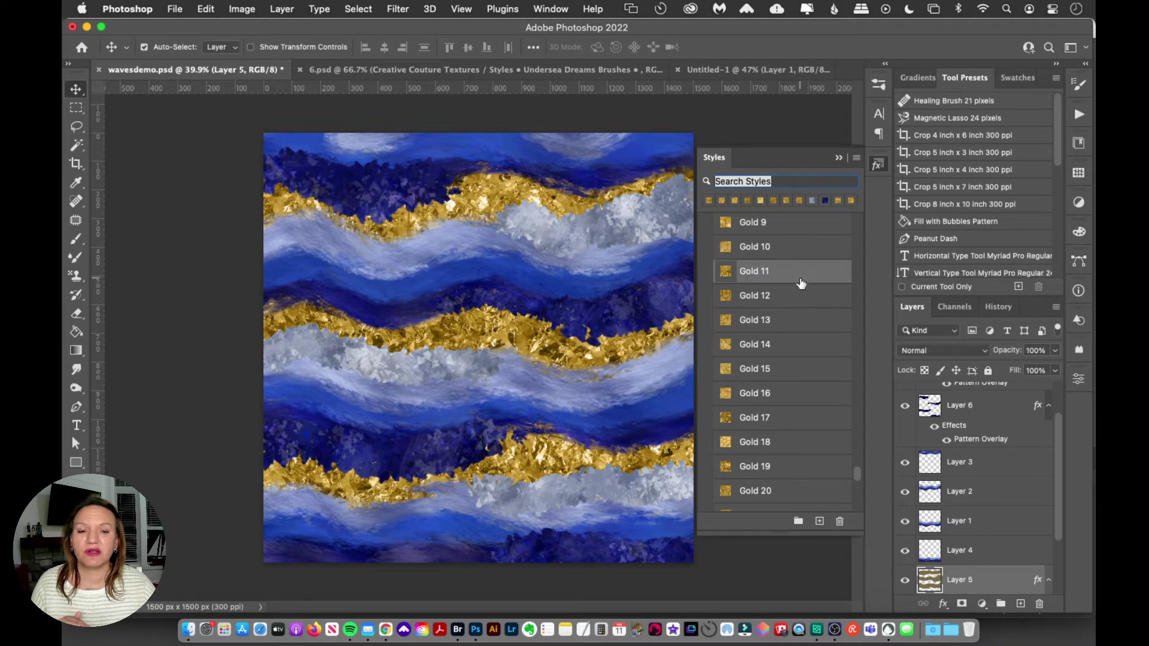
drag(858, 472, 858, 466)
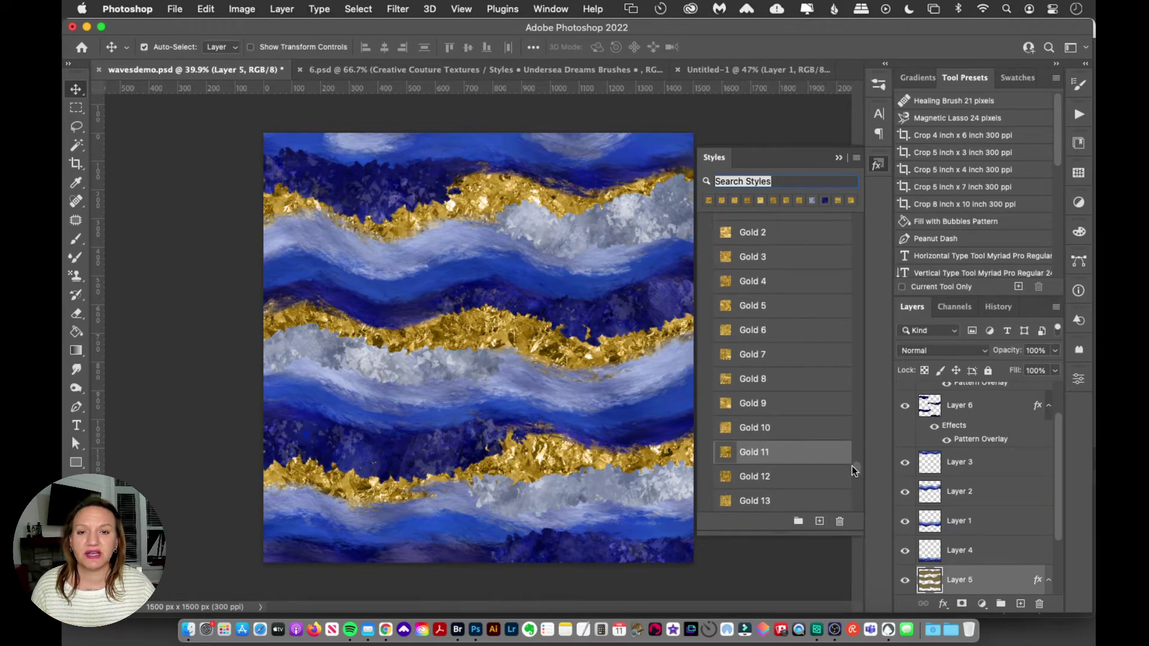
click(795, 371)
click(773, 282)
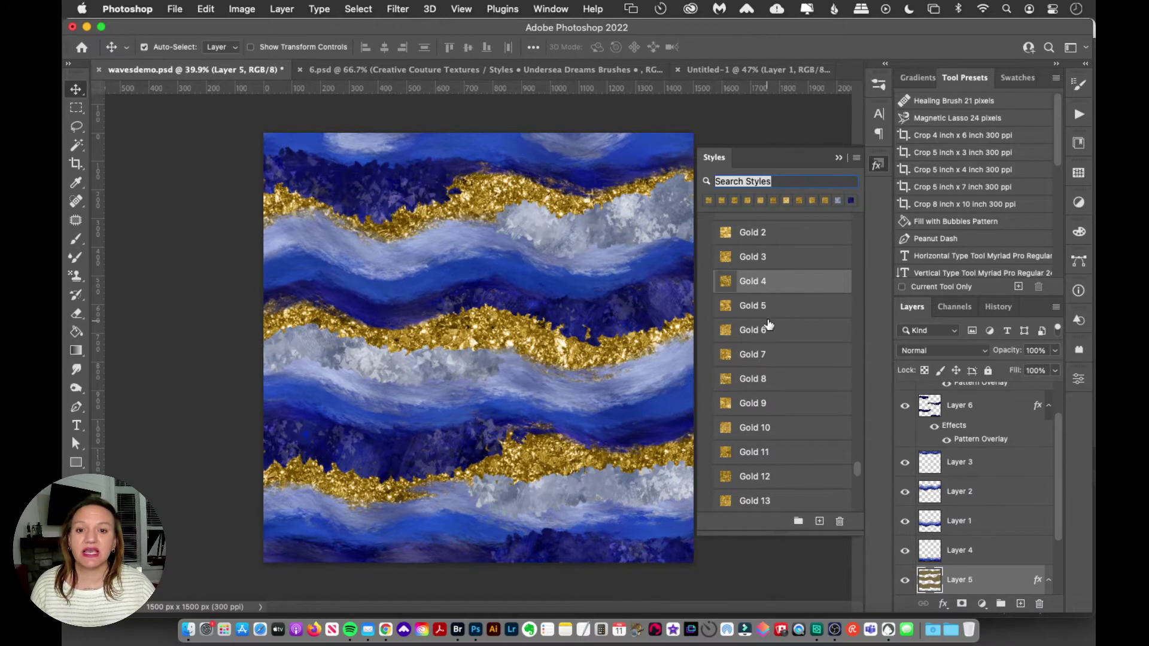
click(780, 257)
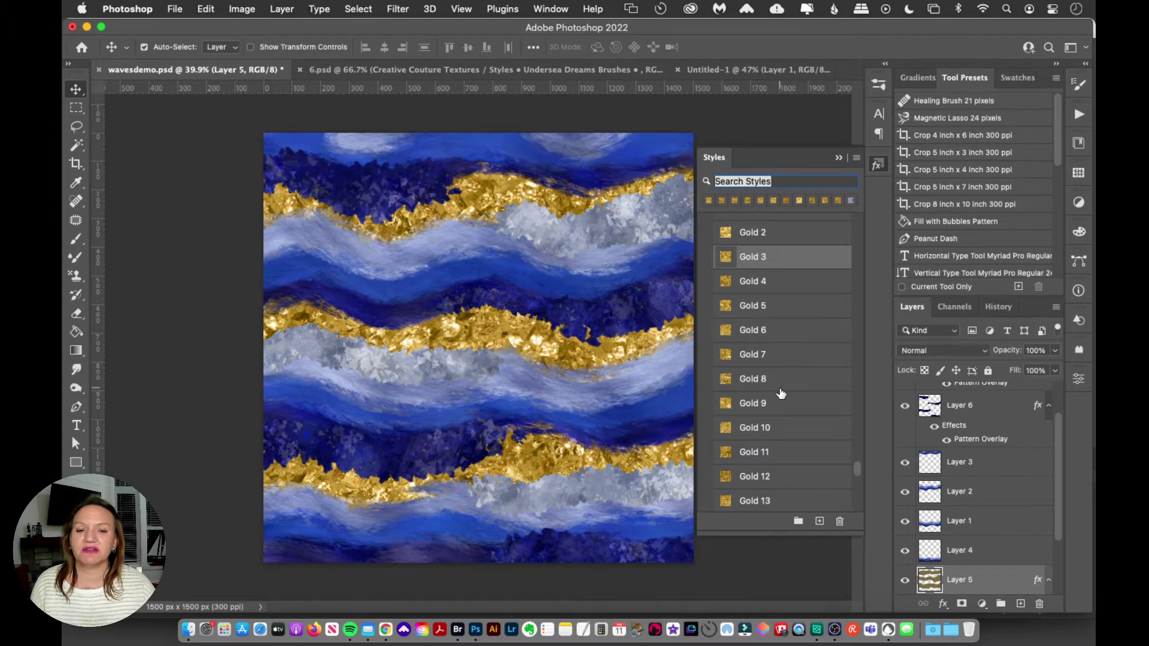
click(787, 357)
click(788, 433)
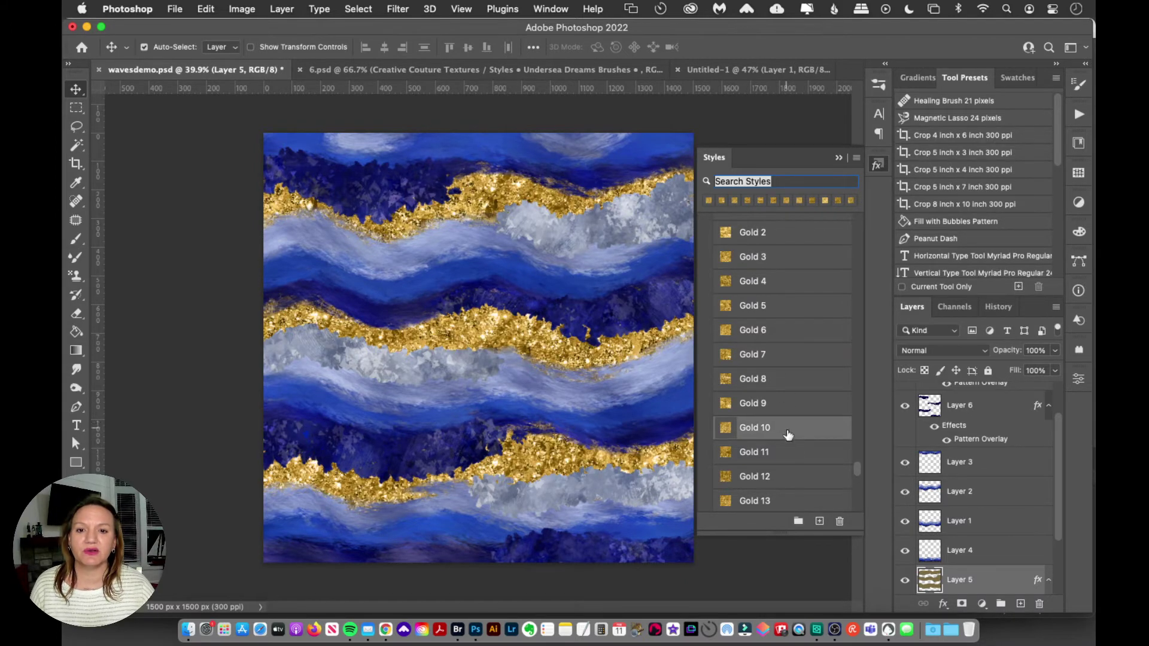
click(782, 477)
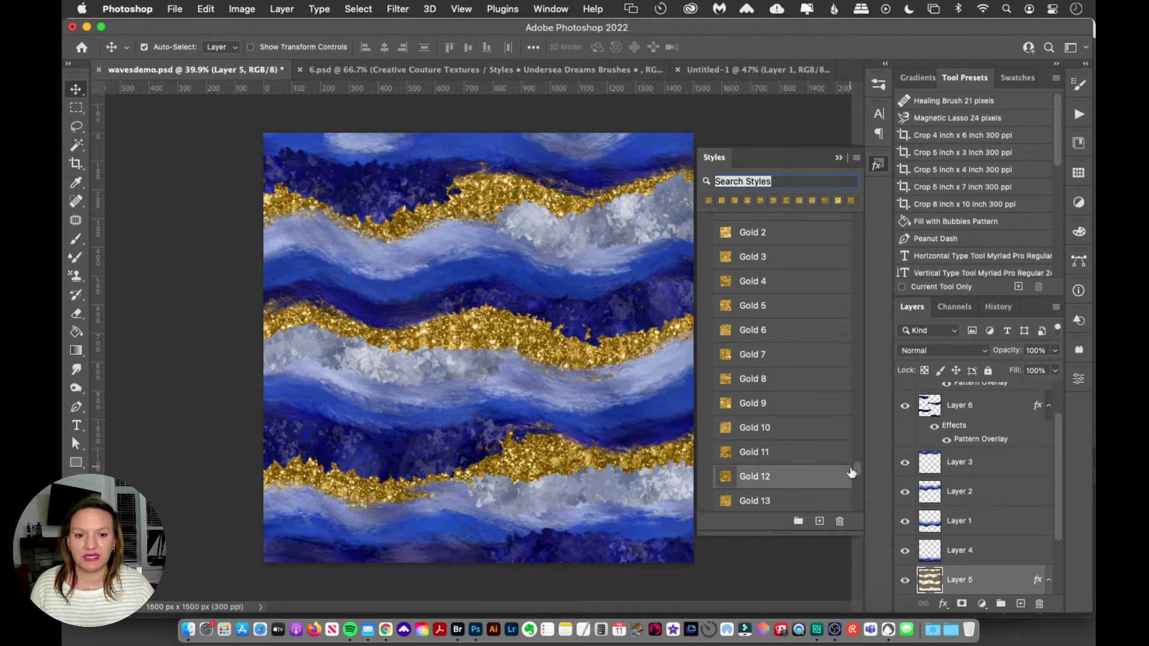
Preview Gold 3, 6, 13, 15, 16, 19, 22 and 23 on the gold bands
click(796, 381)
click(805, 258)
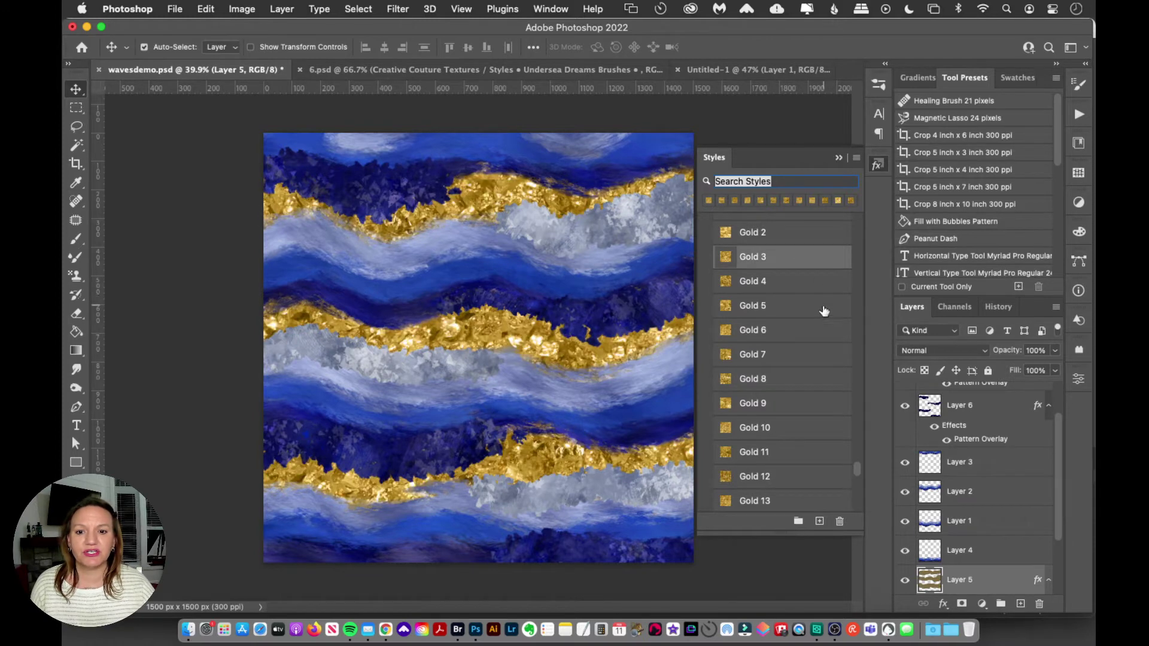
click(798, 330)
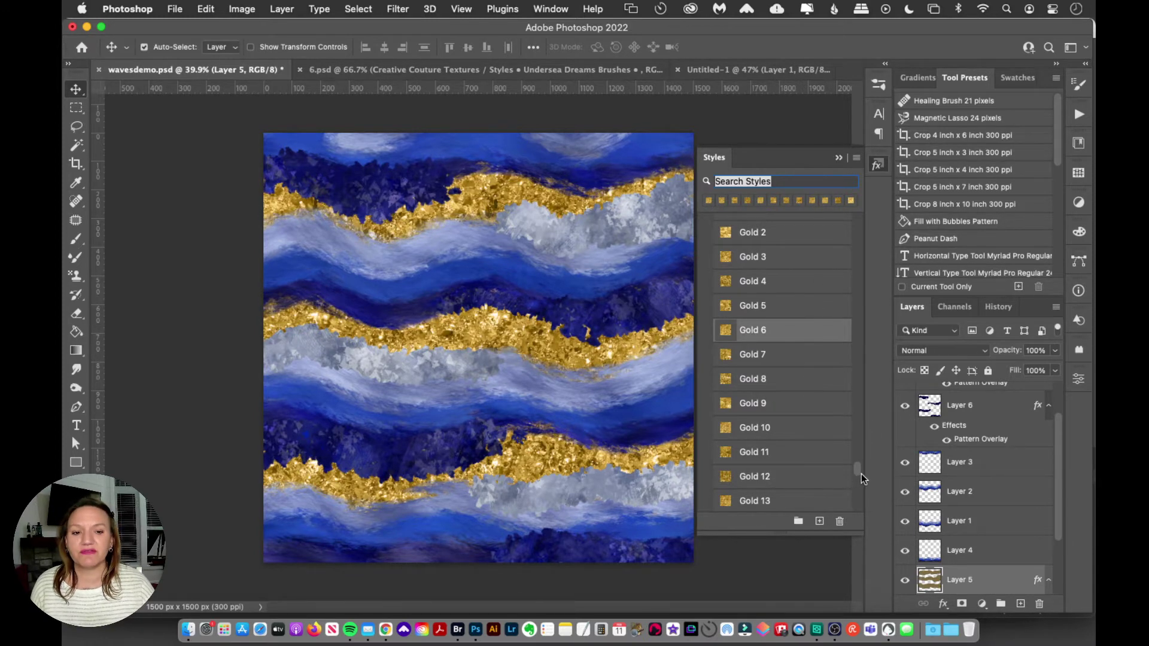
scroll(858, 472, down, 4)
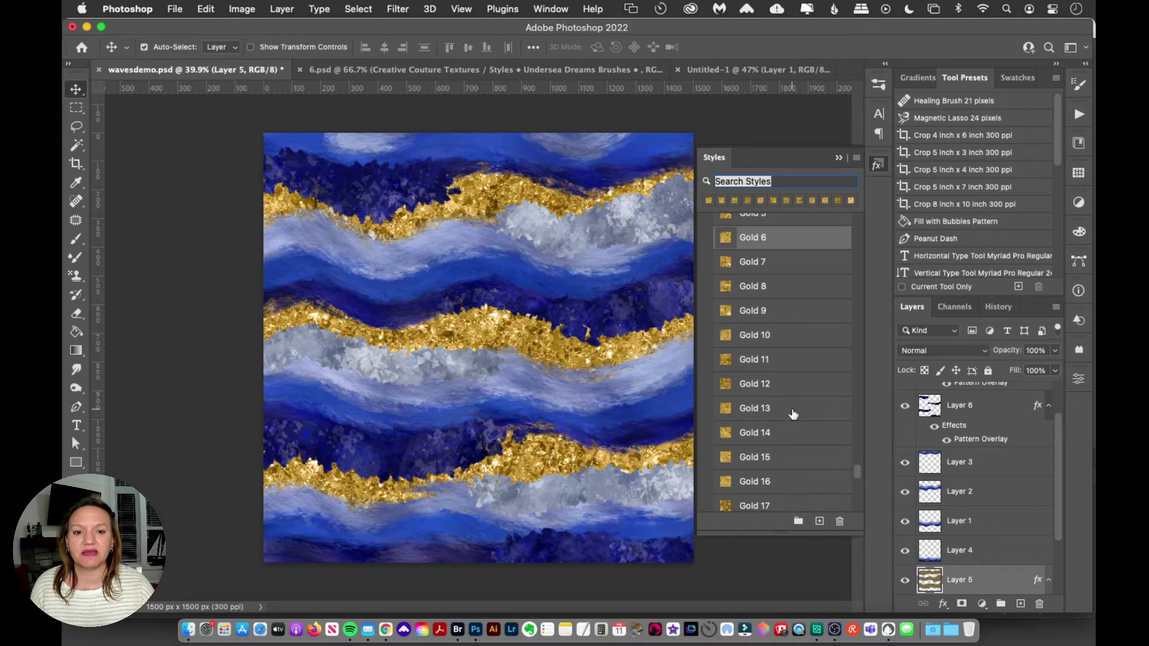
click(791, 410)
click(781, 462)
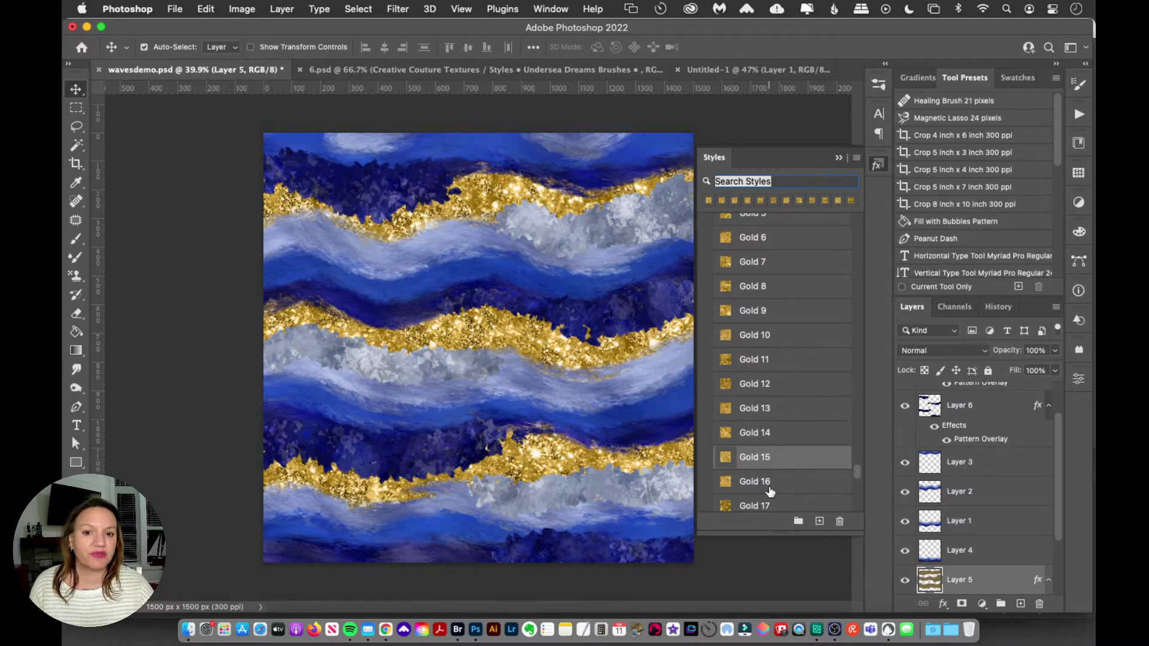
click(771, 487)
scroll(857, 473, down, 6)
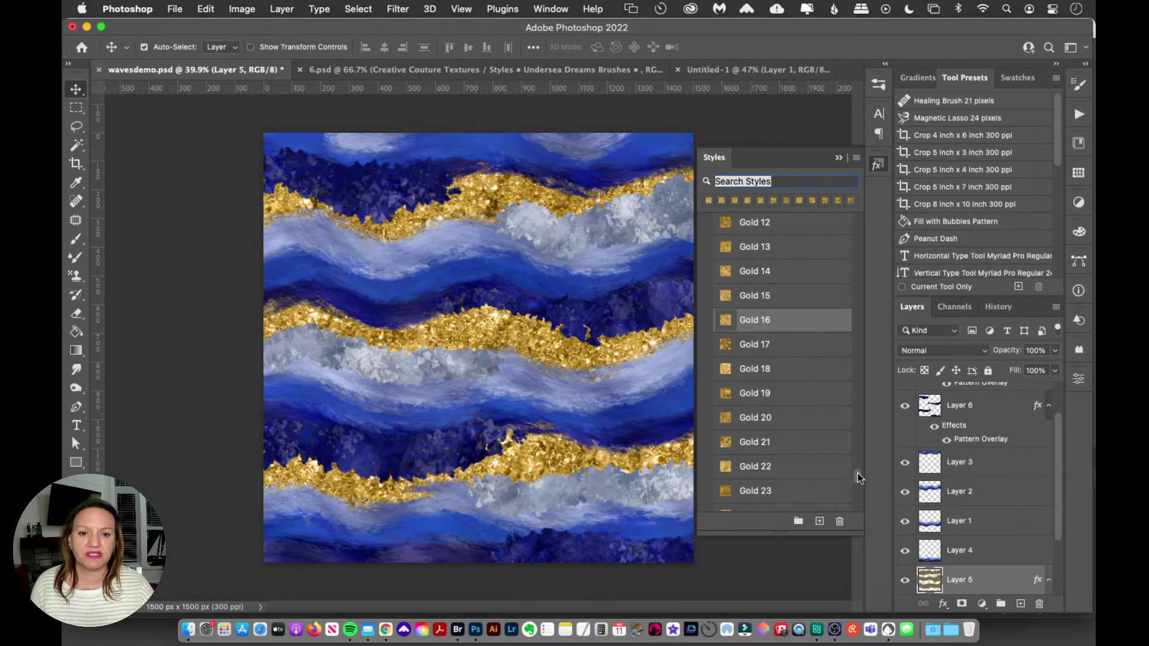
click(788, 395)
click(773, 467)
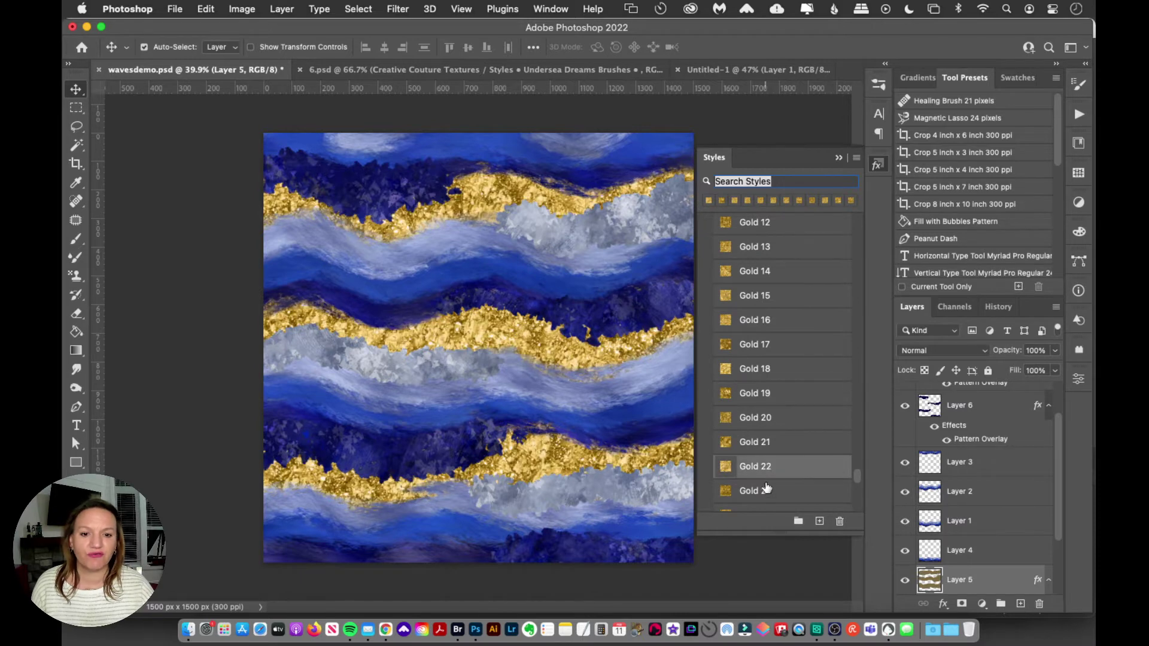
click(763, 492)
Try Gold 25, 28 and 29, then apply Gold 30 and collapse the Styles panel
scroll(855, 477, down, 5)
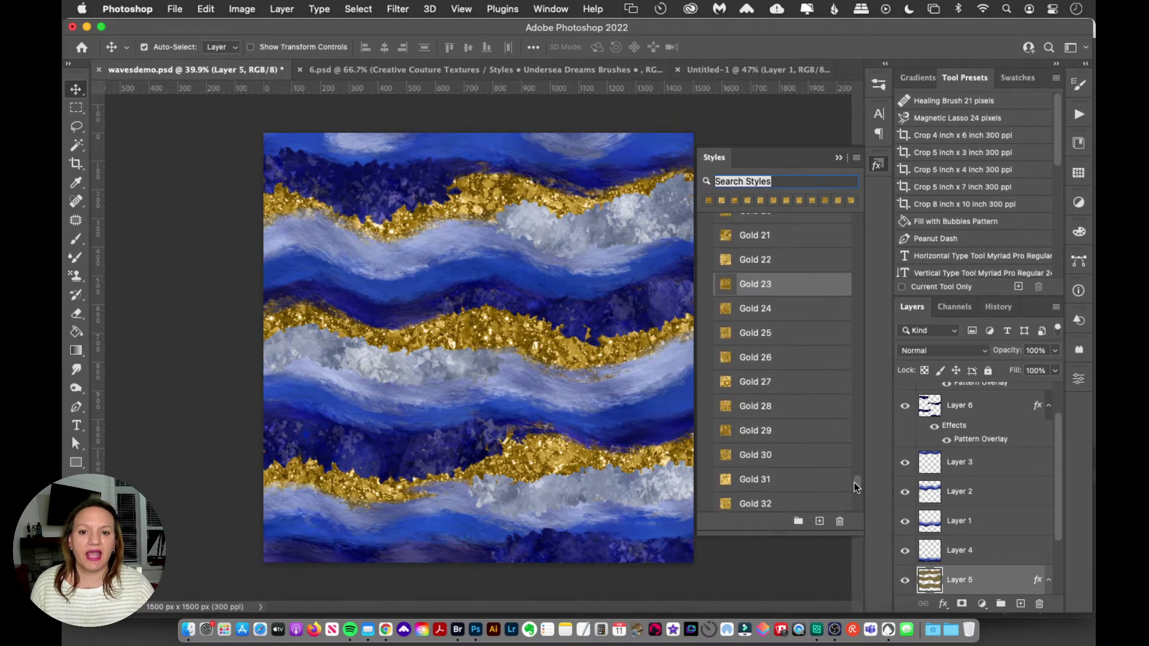
click(761, 328)
click(755, 407)
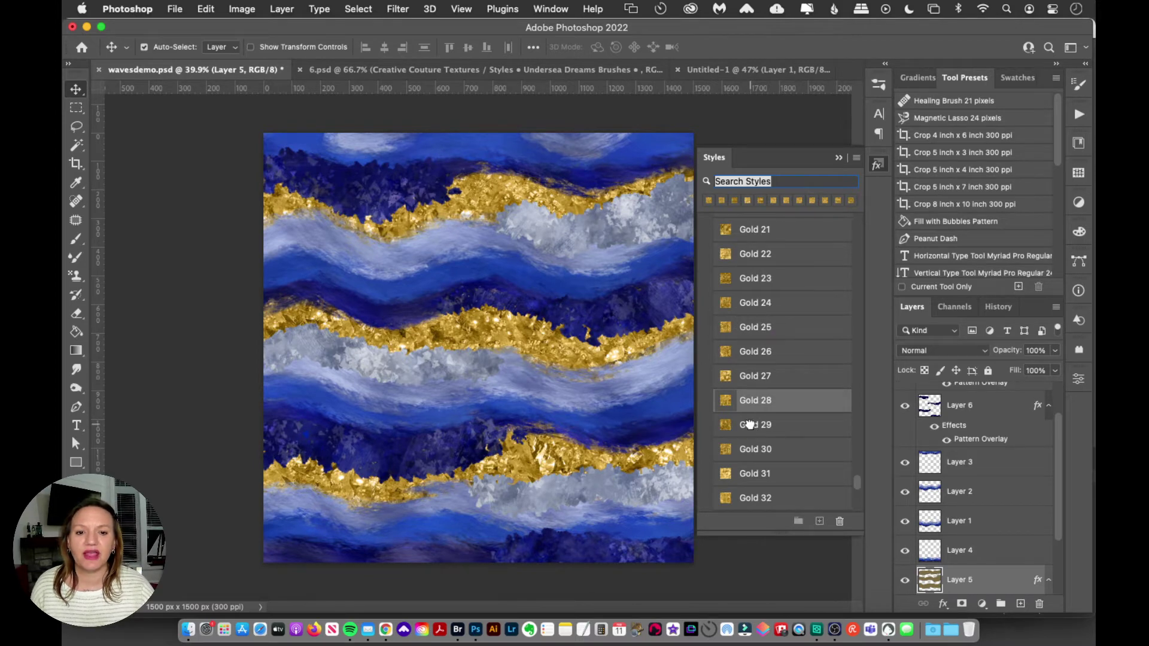
click(753, 426)
click(759, 451)
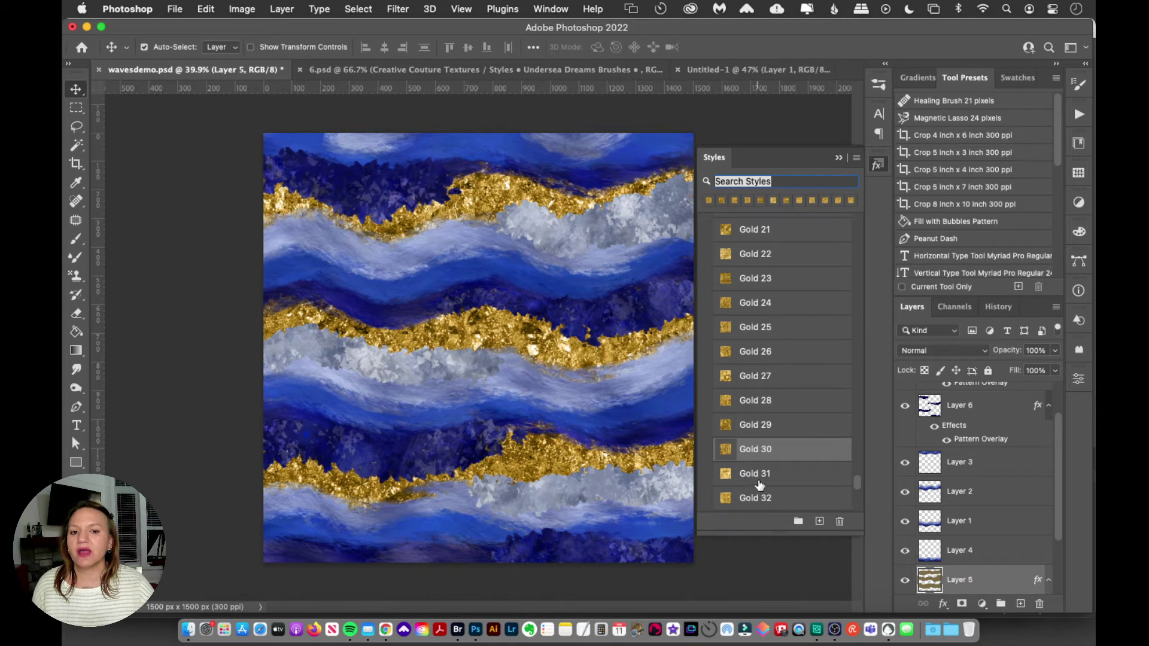
click(879, 165)
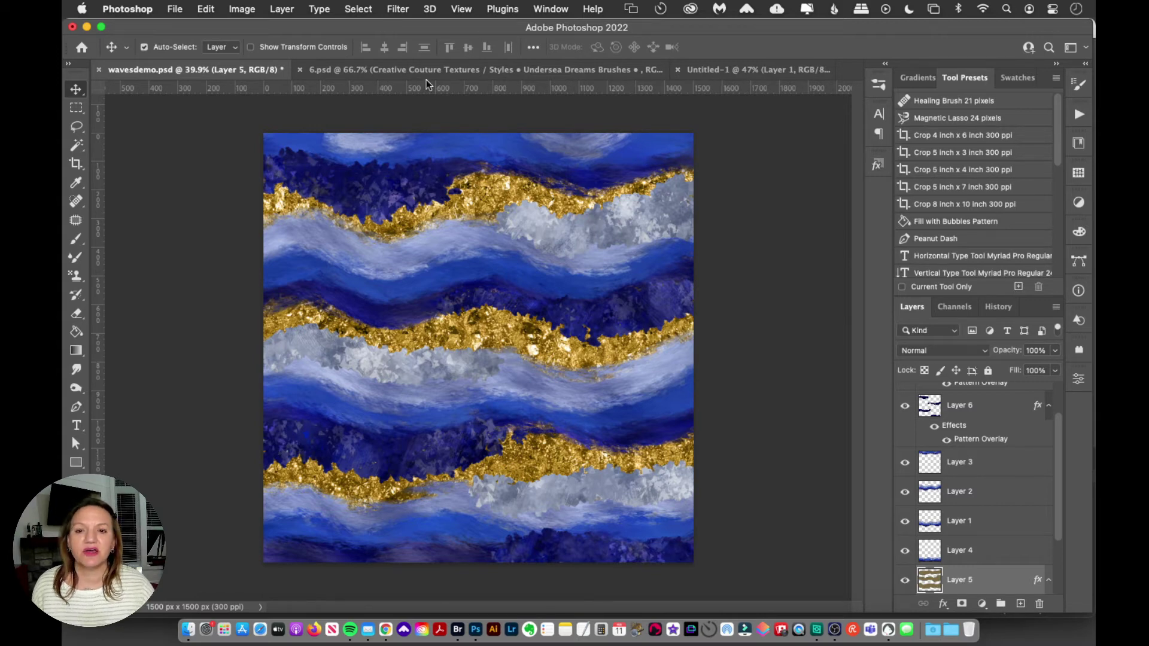
Switch to the 6.psd mood board document tab
click(454, 72)
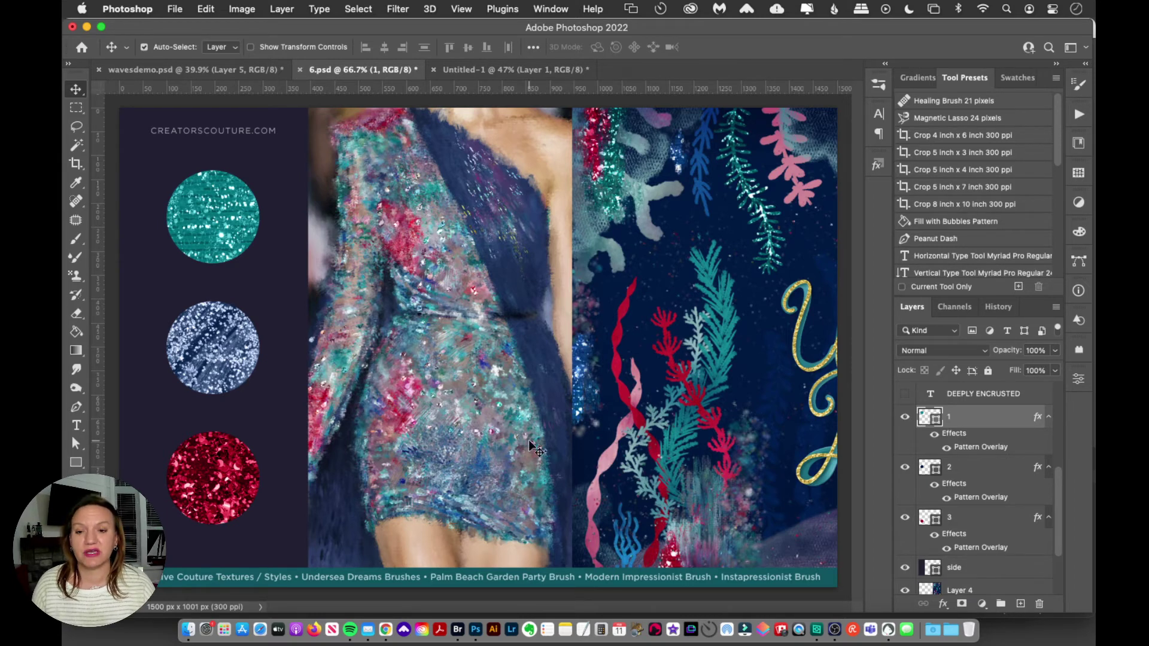
Select circle layers 1, 2 and 3 together and clear their layer styles
click(219, 361)
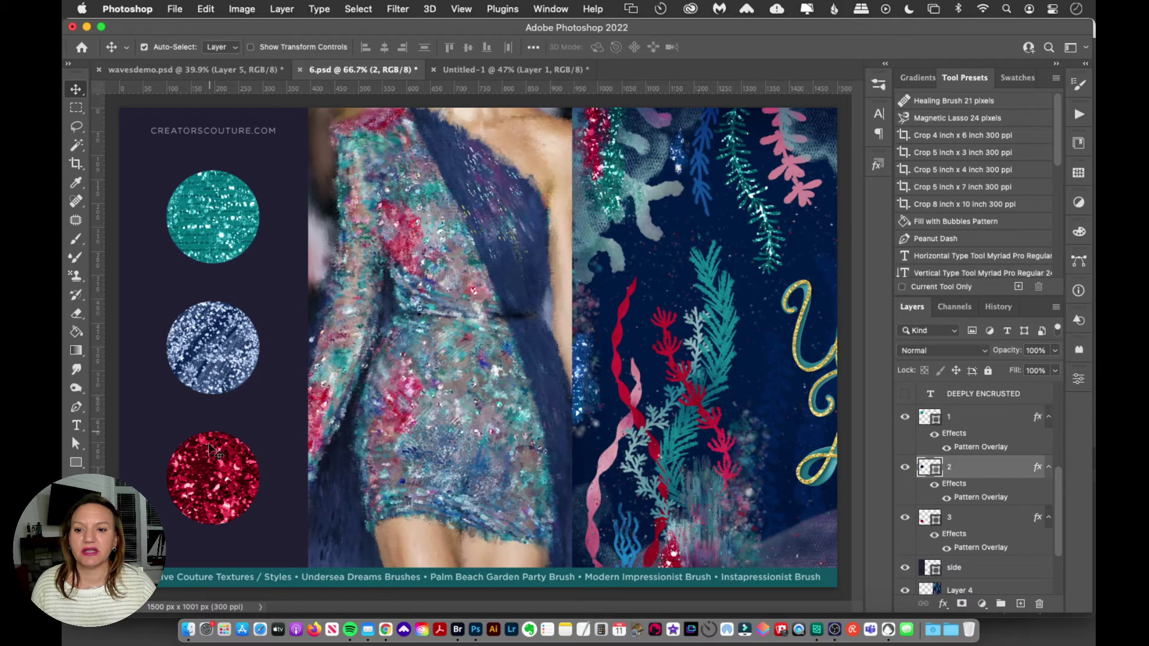
click(208, 455)
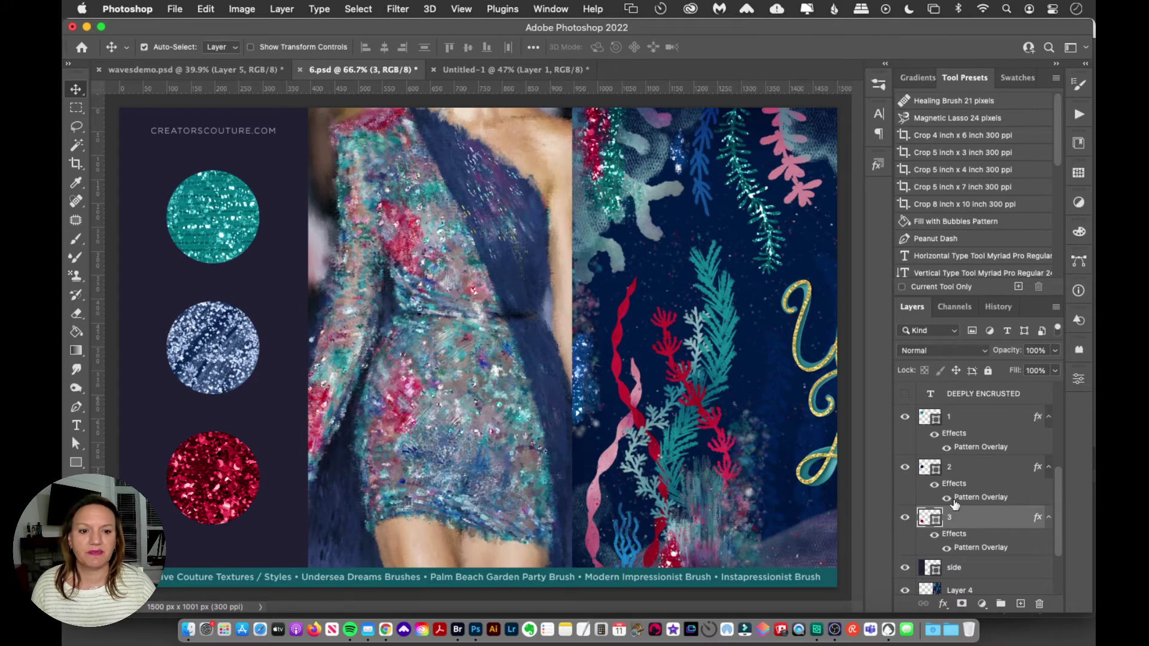
shift+click(970, 419)
right_click(969, 419)
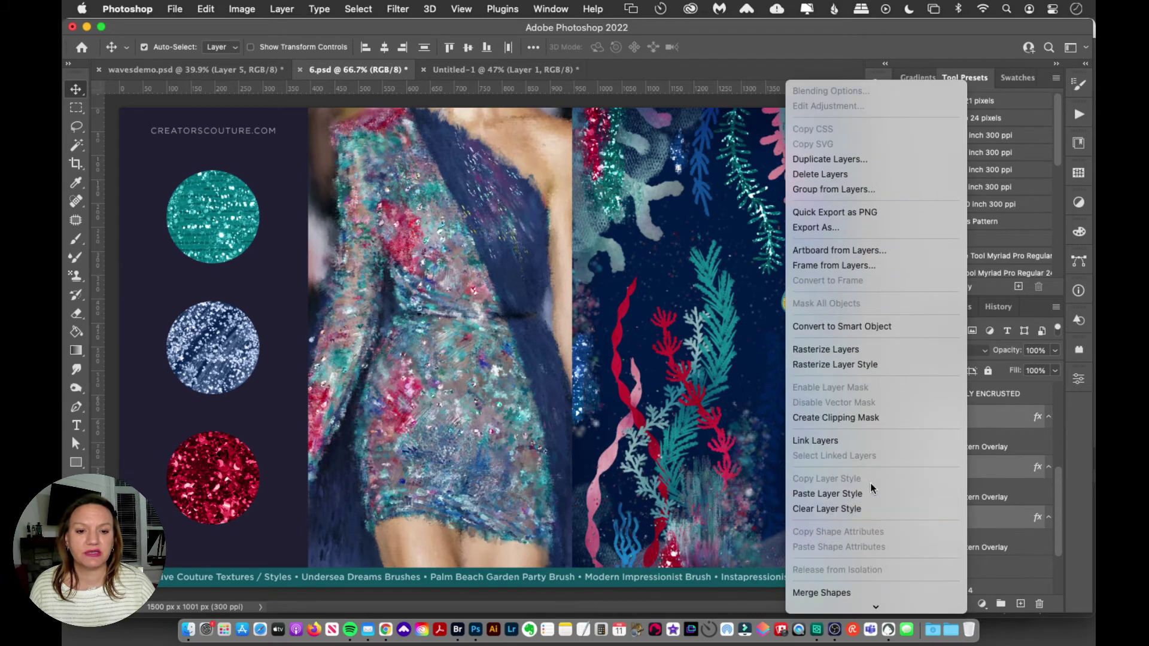
click(870, 508)
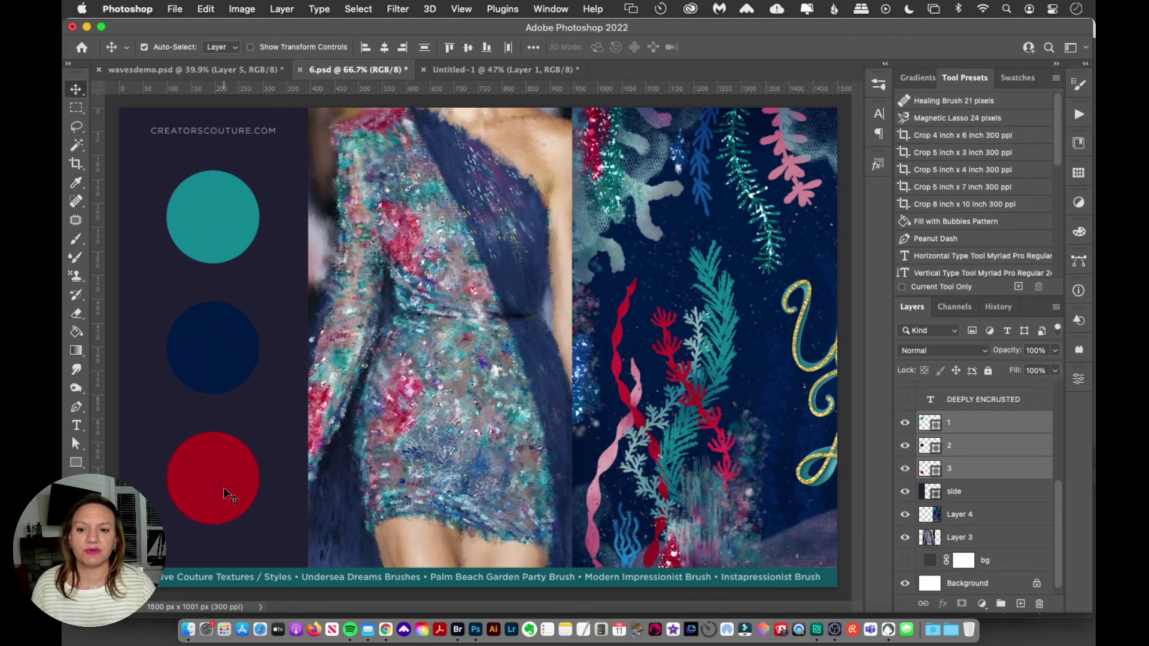
Select the teal circle's layer 1 and show the 01-color-rich glitters styles
click(993, 426)
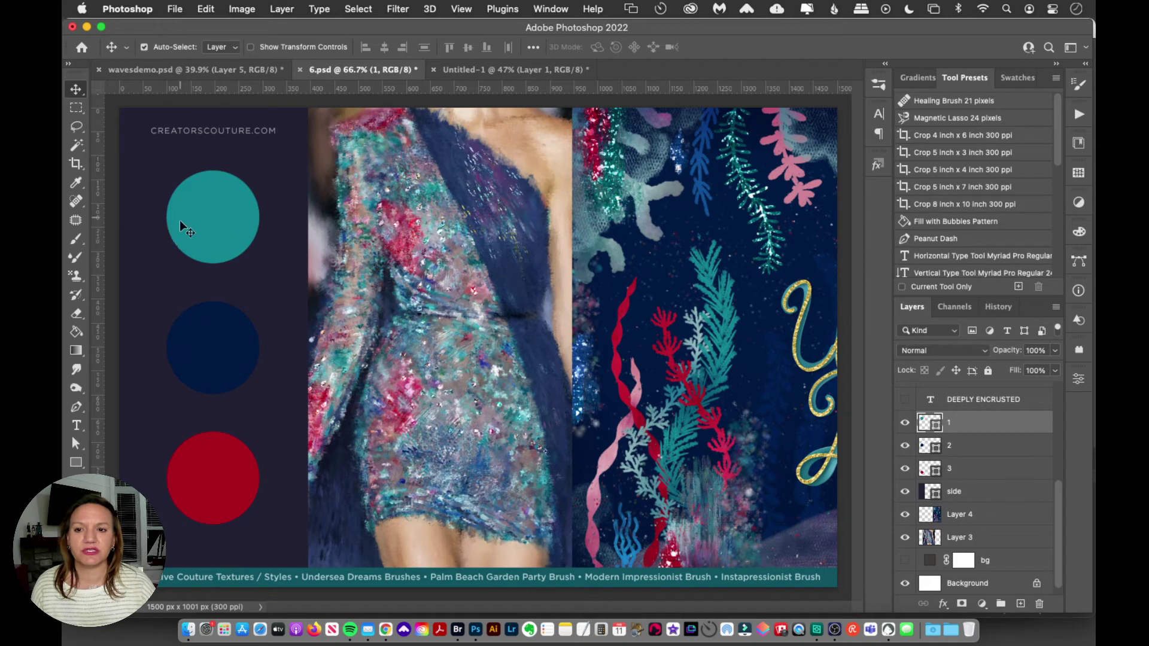
click(877, 164)
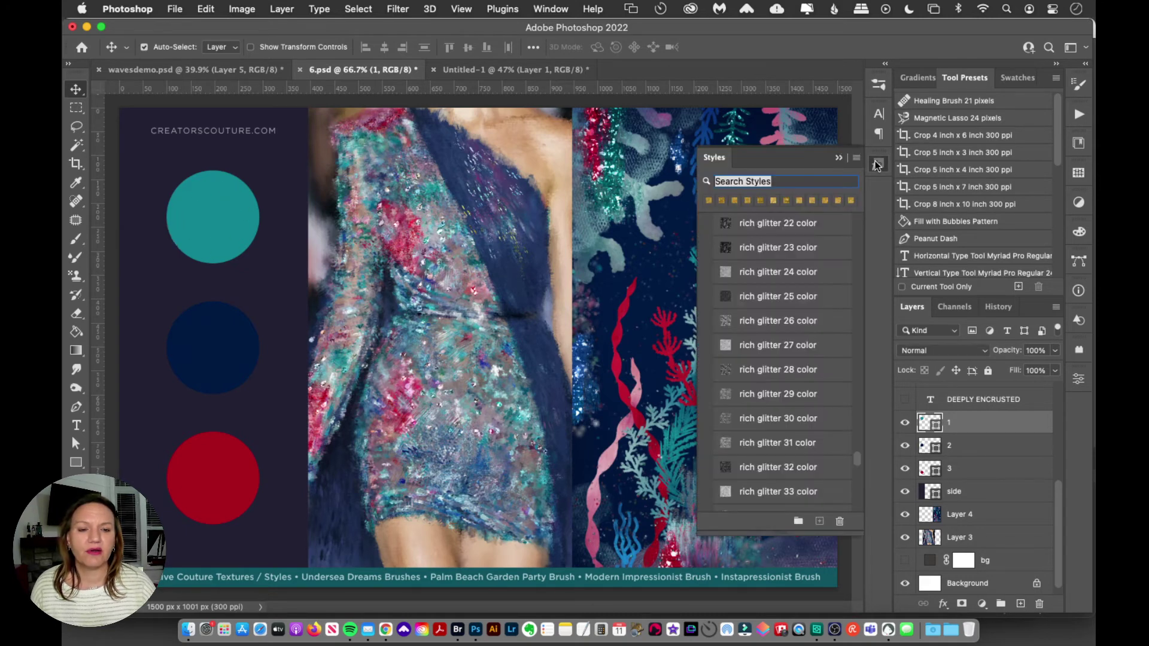
scroll(821, 292, up, 5)
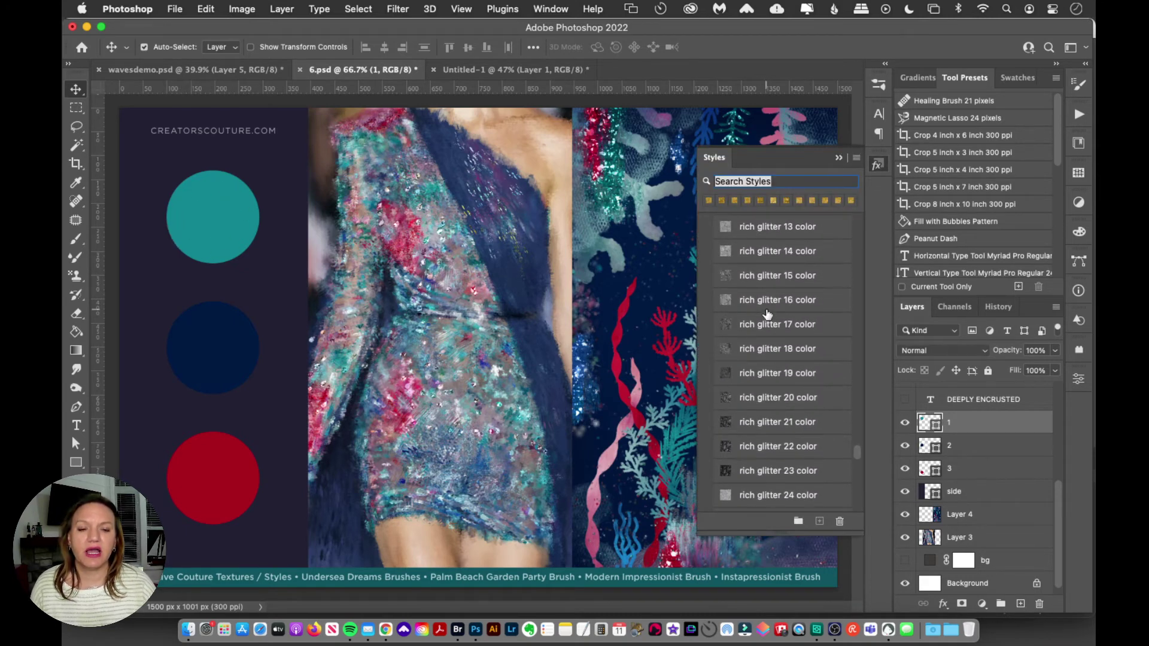
scroll(784, 272, up, 4)
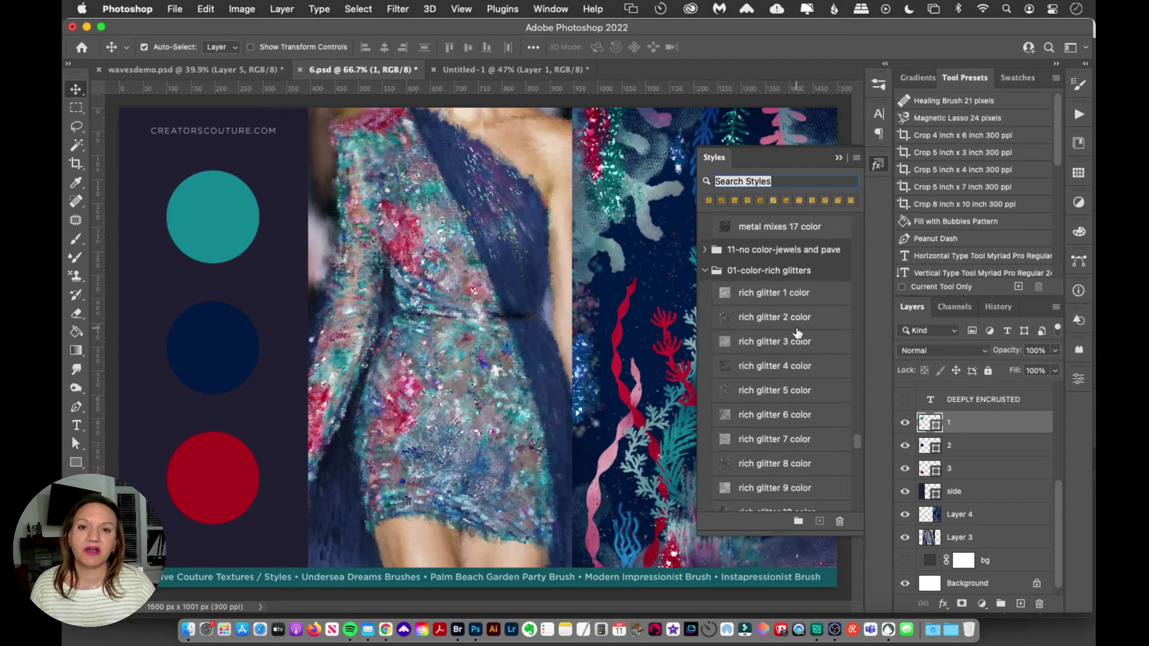
Preview rich glitter 1, 2, 5, 7, 9, 11, 12, 14 and 17 color on the teal circle
click(762, 295)
click(765, 324)
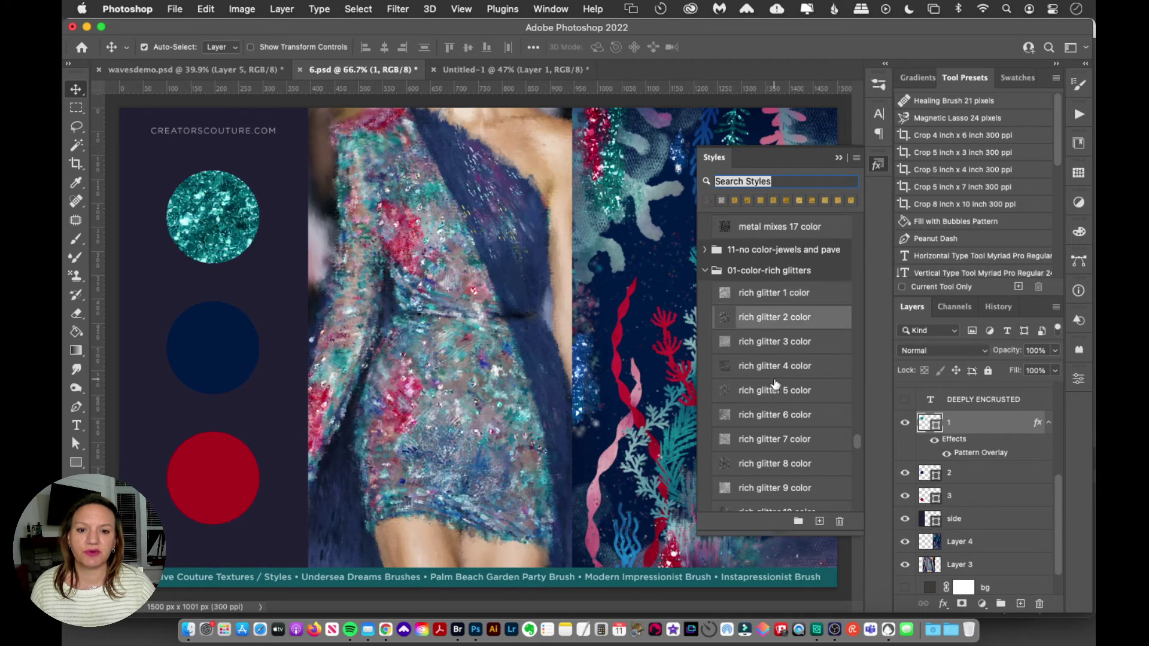
click(773, 389)
click(775, 444)
scroll(781, 458, down, 4)
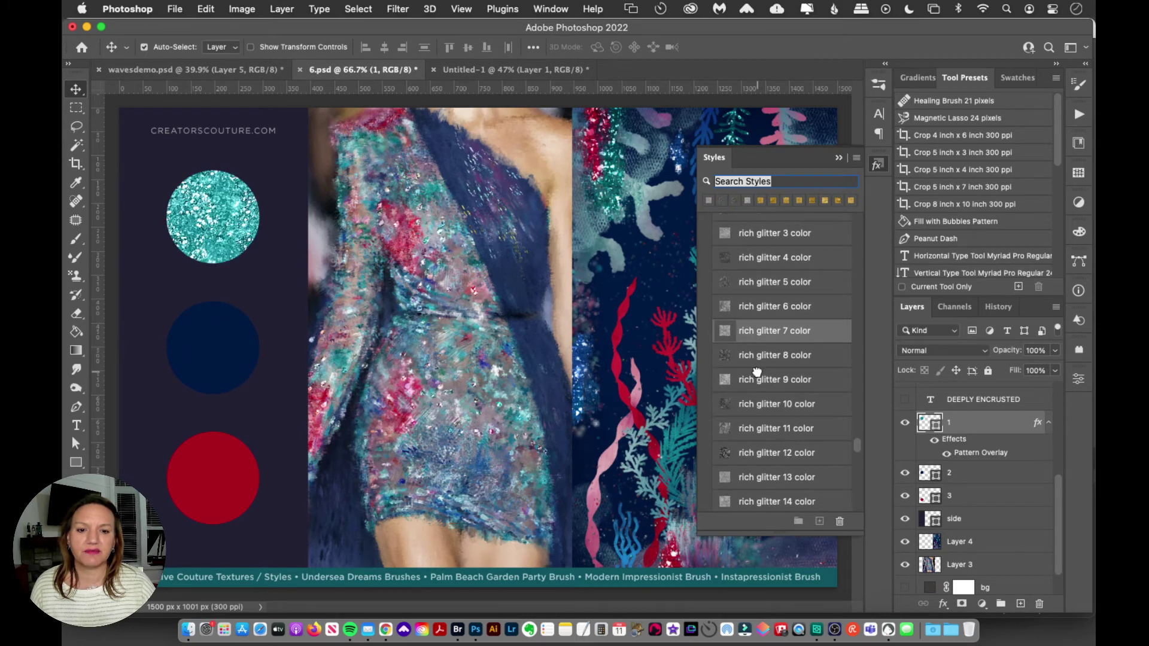
click(757, 375)
click(762, 430)
click(765, 462)
scroll(767, 464, down, 5)
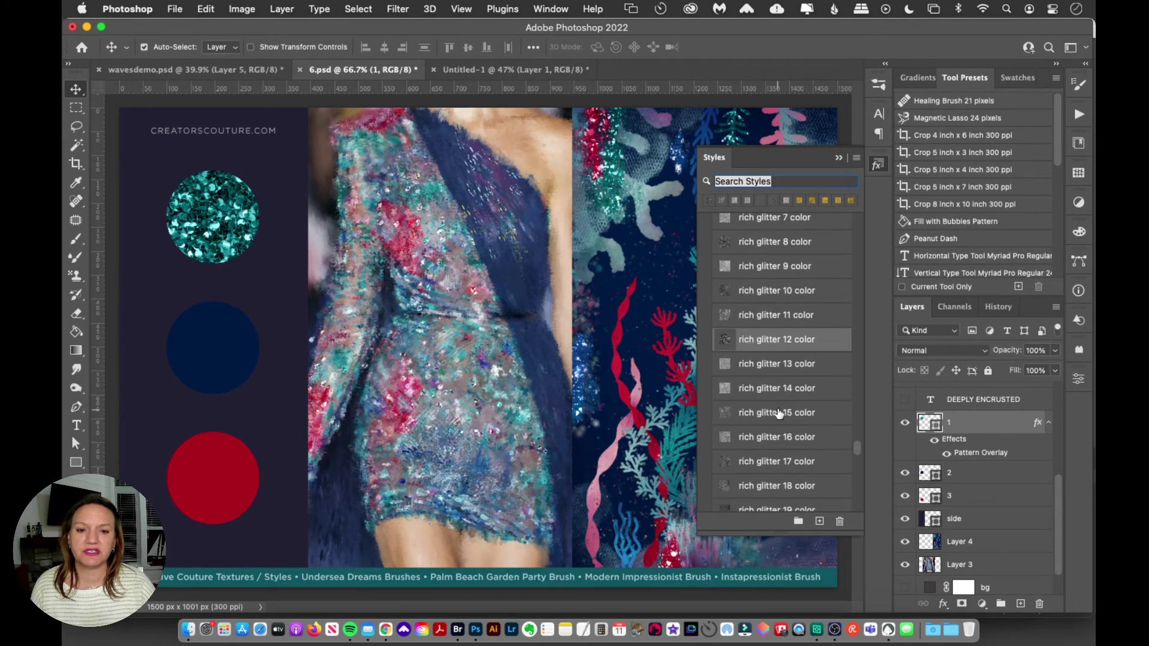
click(778, 395)
click(774, 454)
Preview rich glitter 19, 21, 24, 23, 26, 28, 30 and 33 color on the teal circle
scroll(775, 455, down, 4)
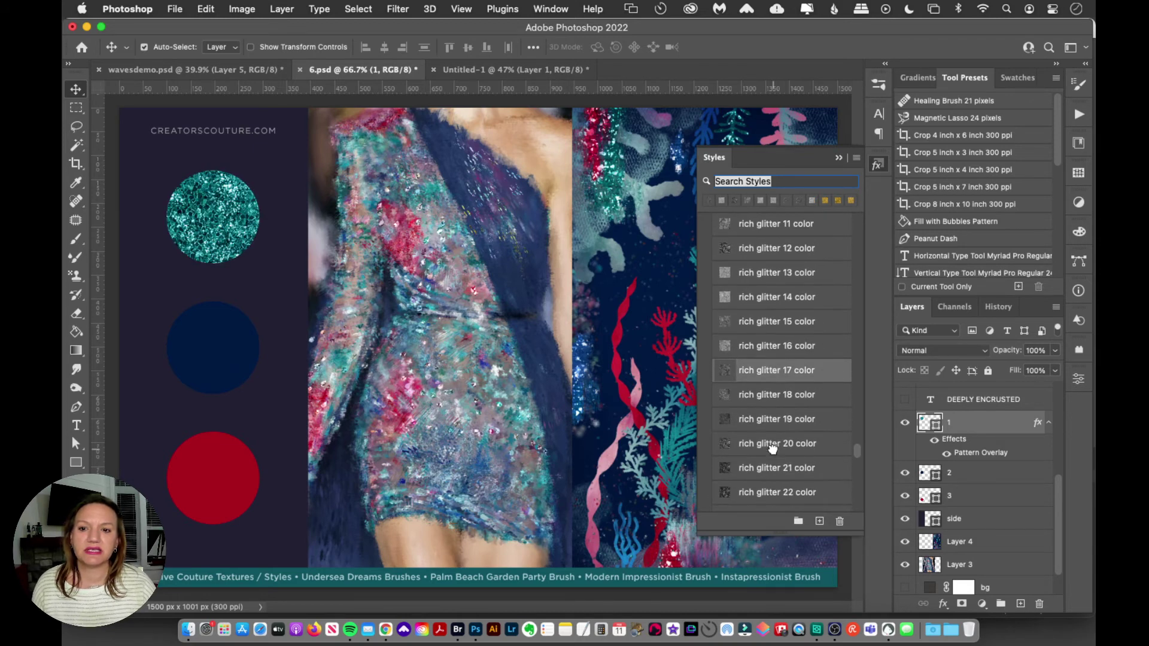
click(778, 419)
click(782, 466)
scroll(778, 467, down, 5)
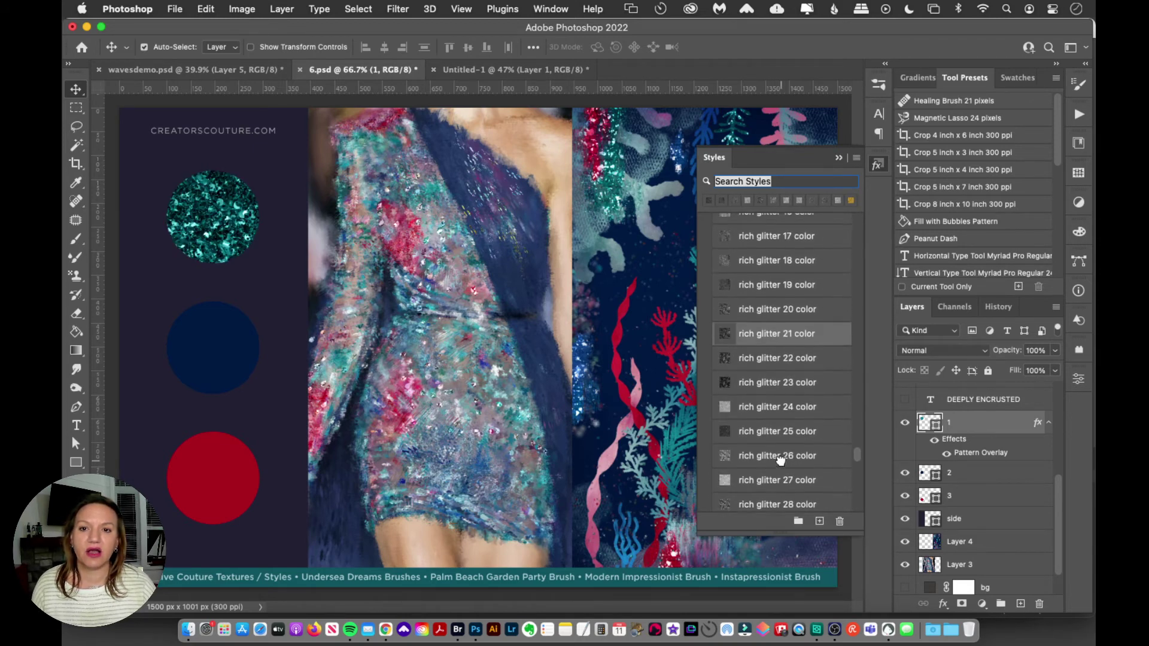
click(788, 406)
click(789, 376)
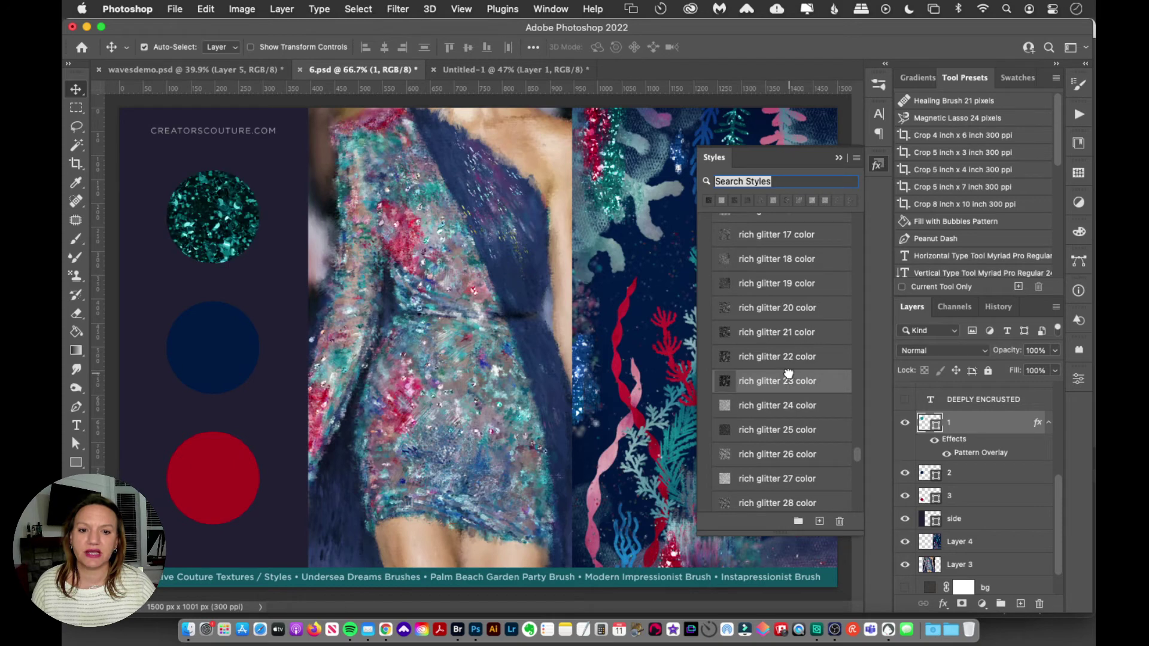
scroll(784, 411, down, 4)
click(788, 351)
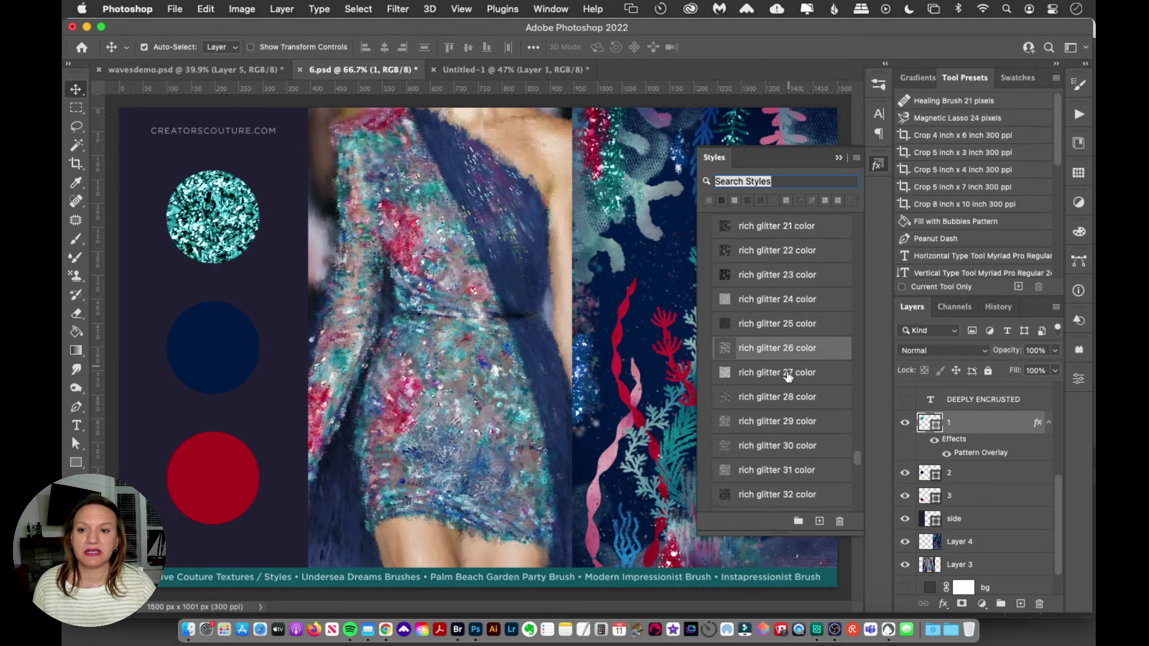
click(784, 400)
click(782, 446)
scroll(782, 446, down, 5)
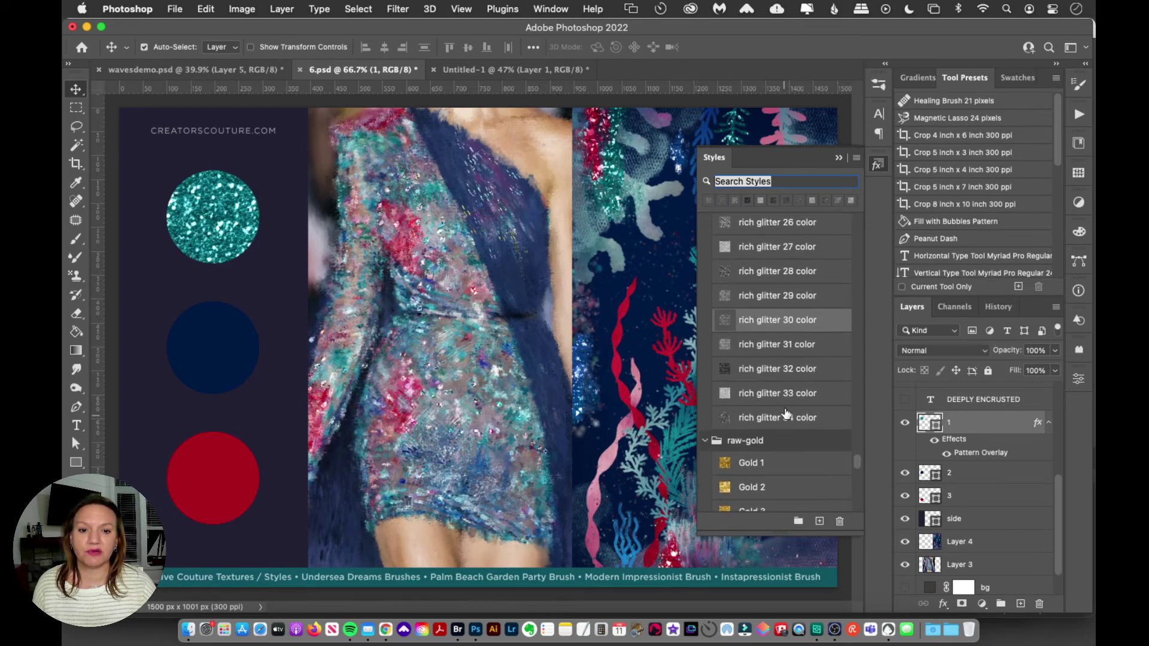
click(786, 389)
Try the lightly encrusted 4, so dimensional 17 and so dimensional 10 styles on the circle
scroll(786, 382, up, 10)
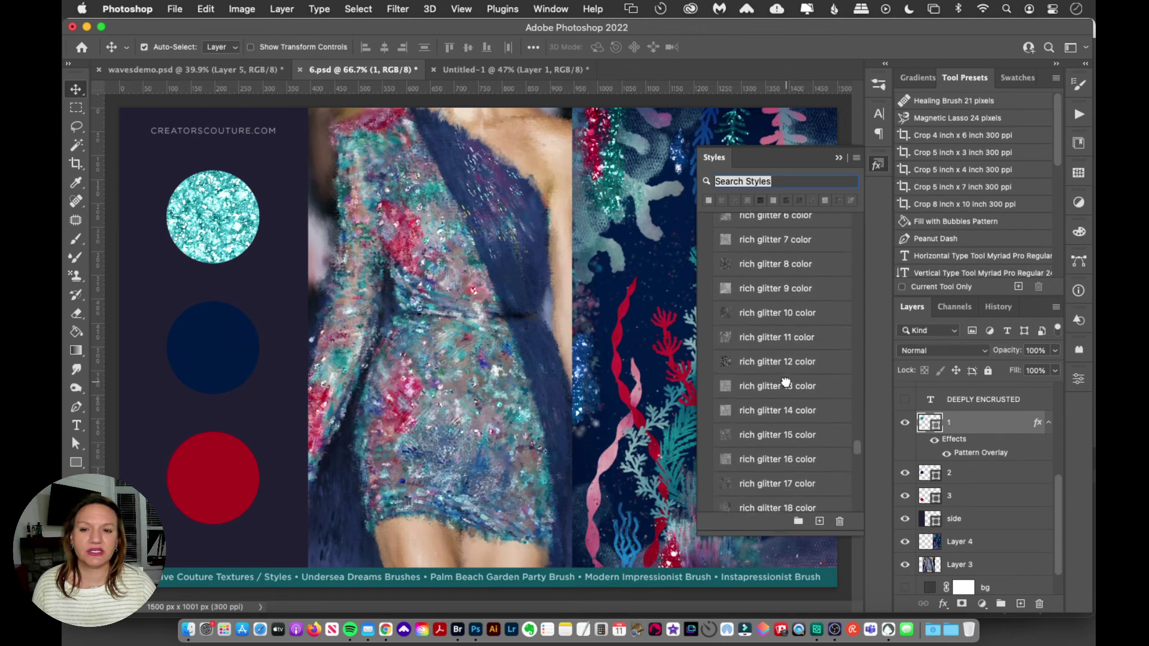
scroll(788, 386, up, 5)
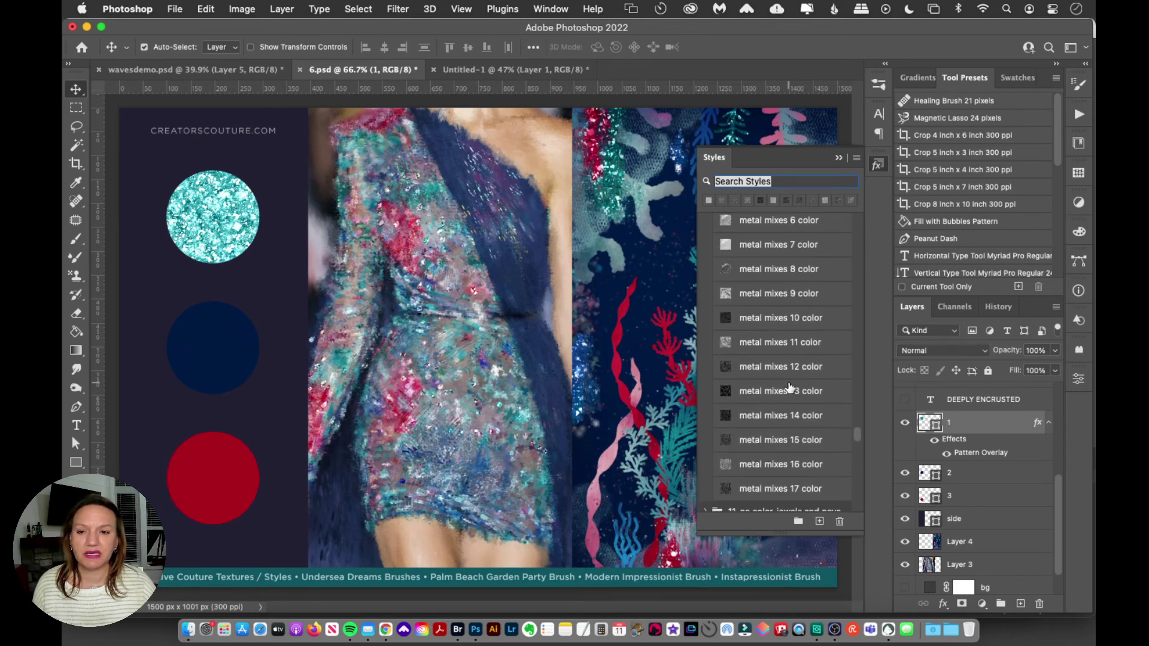
scroll(789, 389, up, 10)
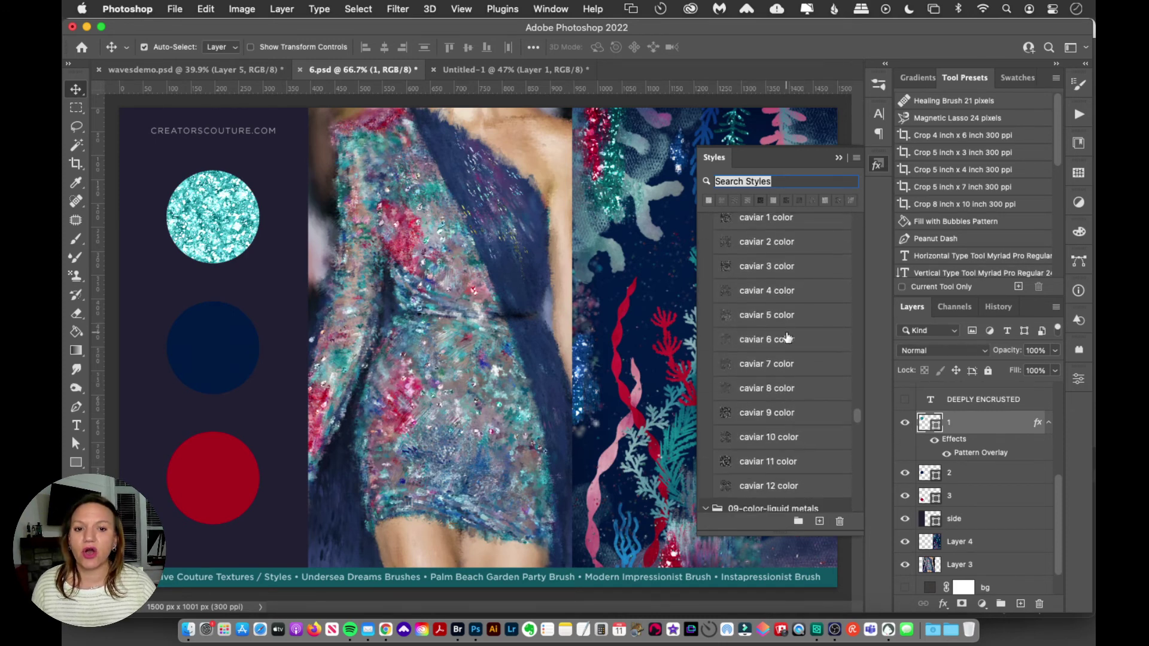
scroll(787, 335, up, 8)
click(787, 299)
scroll(789, 317, up, 3)
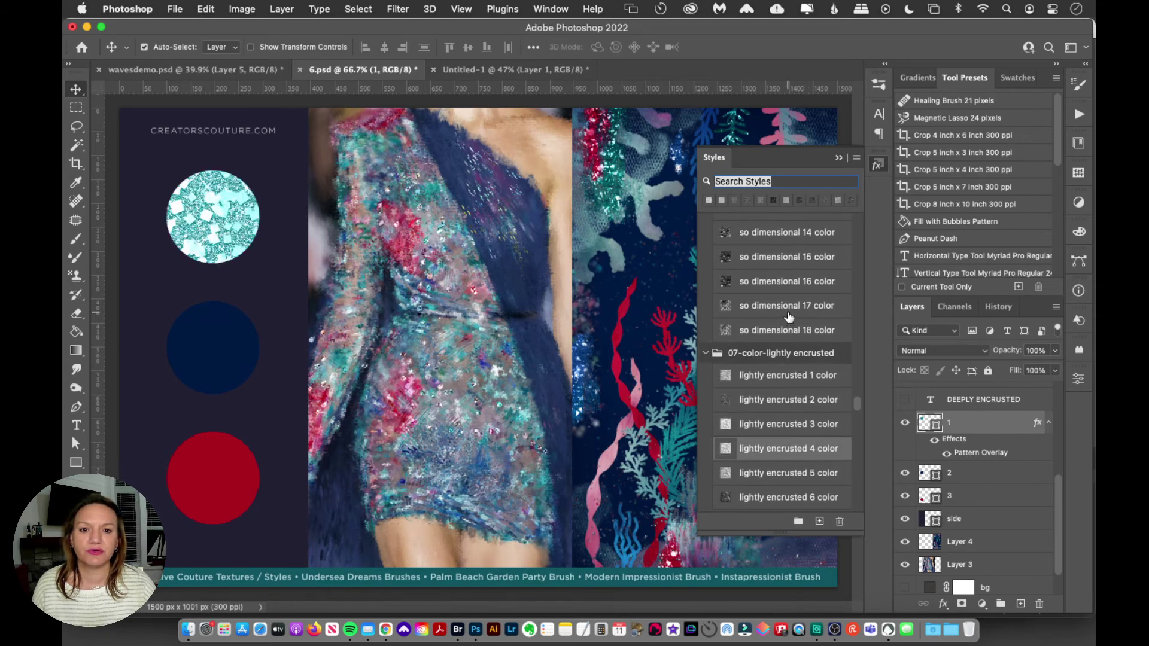
click(788, 317)
scroll(789, 335, up, 4)
click(777, 310)
scroll(790, 335, up, 4)
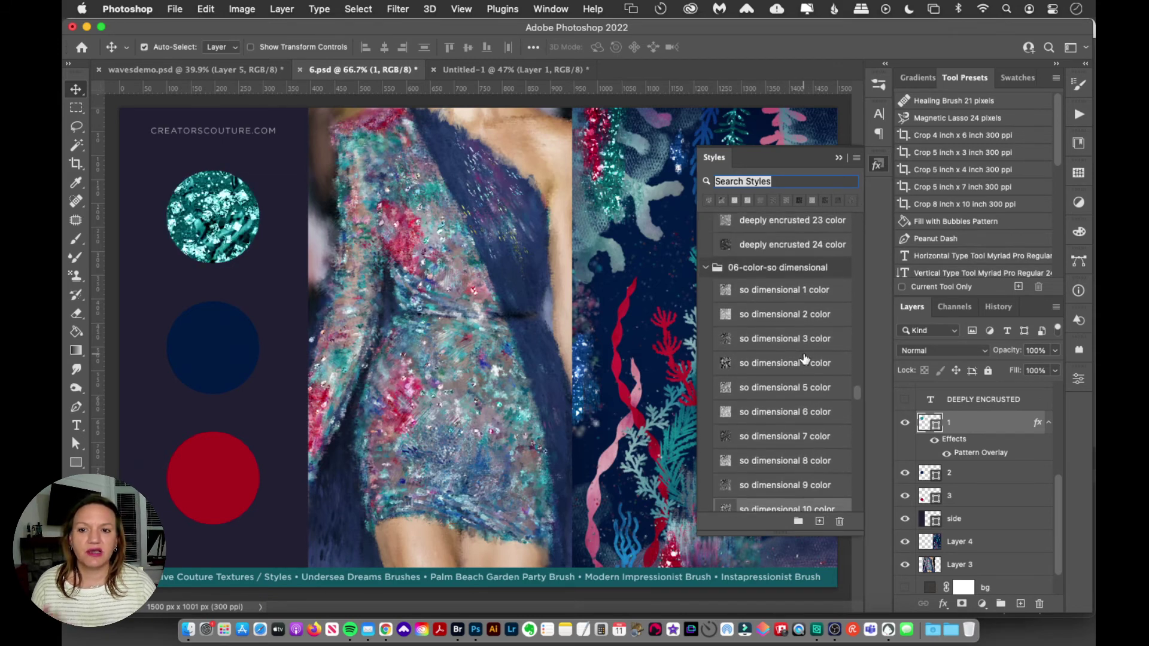
Try so dimensional 1 and a deeply encrusted style, then apply textile collection 28 color
scroll(805, 359, down, 1)
scroll(804, 369, up, 4)
click(772, 388)
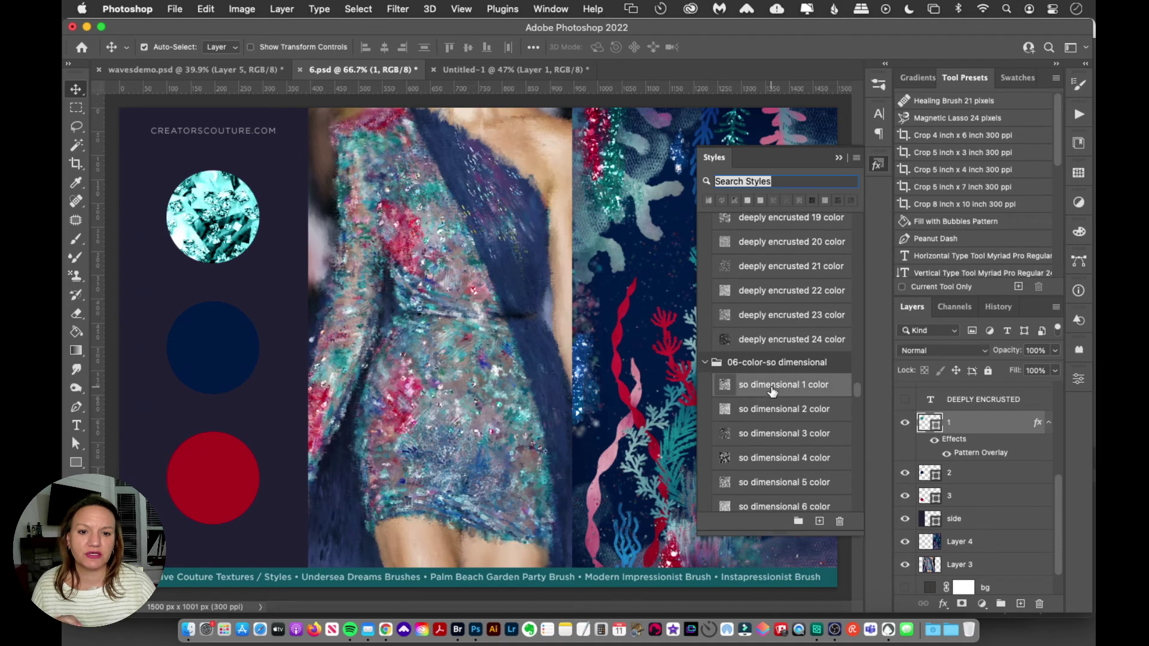
scroll(772, 390, up, 3)
click(774, 389)
scroll(774, 387, up, 5)
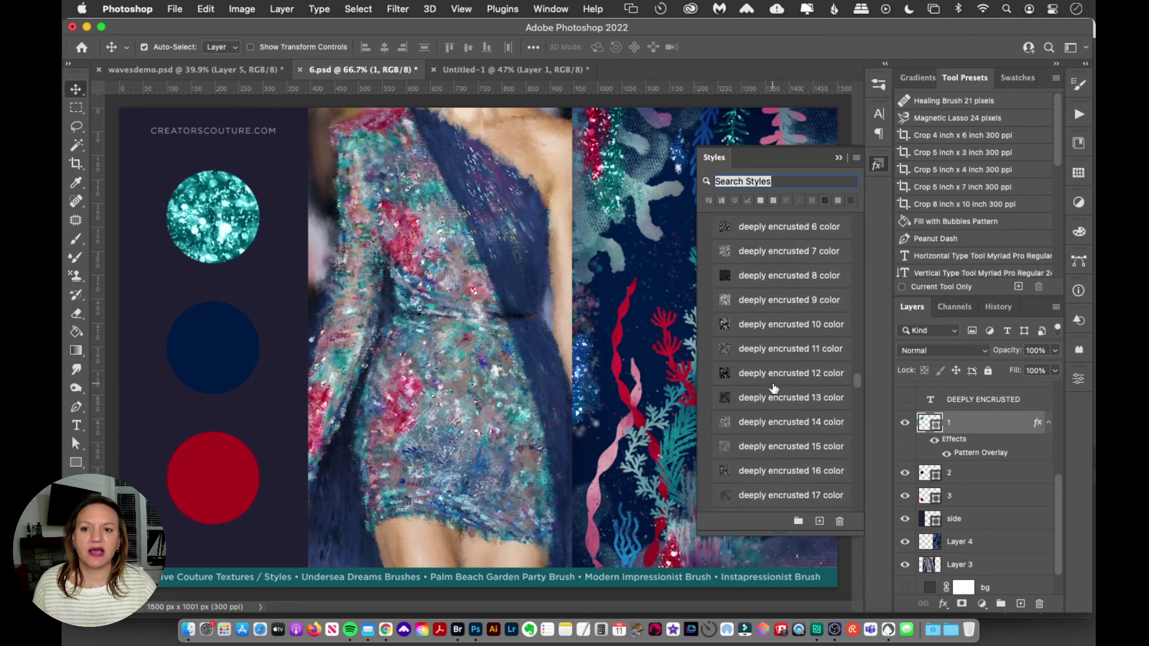
scroll(773, 359, up, 5)
click(771, 304)
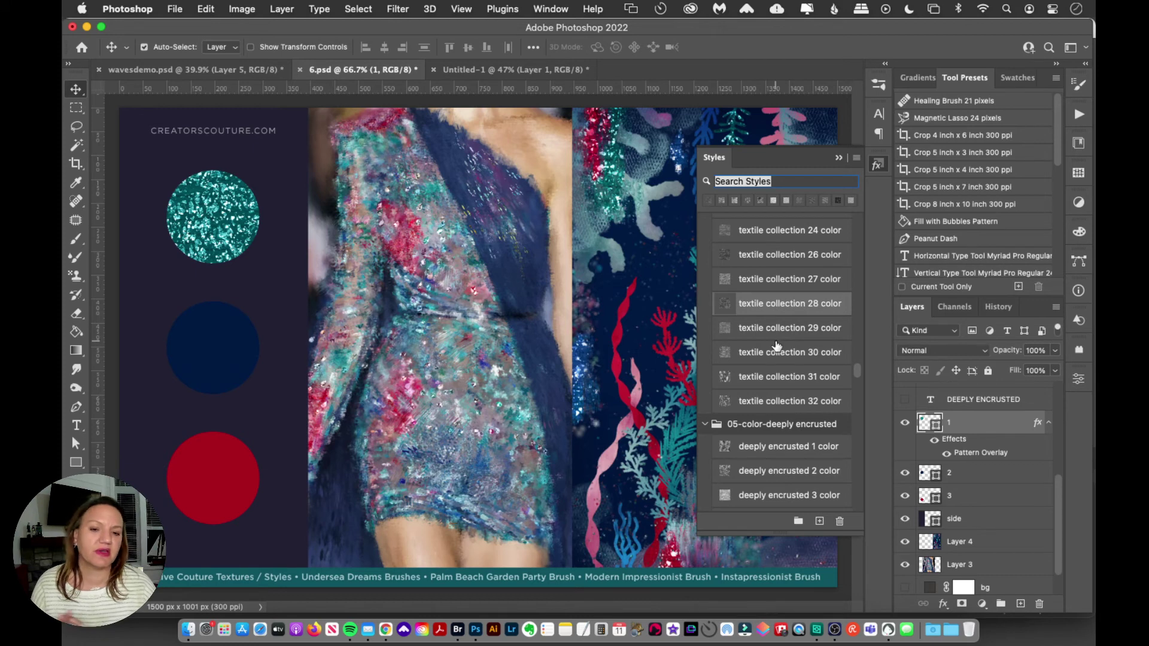
scroll(776, 346, up, 4)
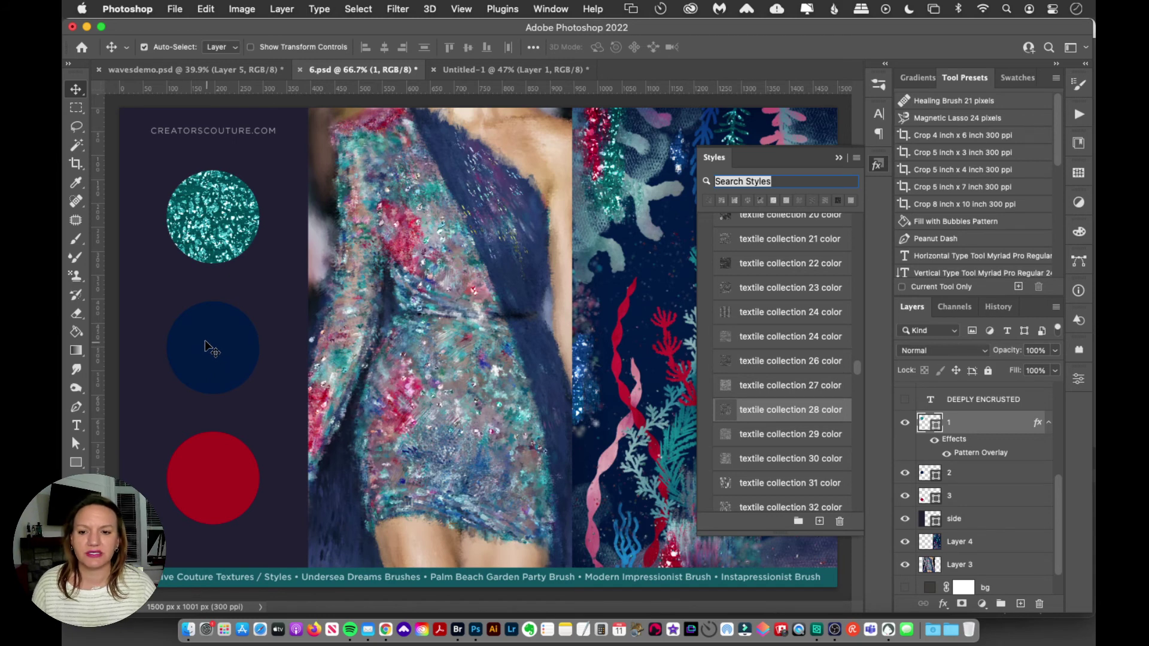
Select the navy circle's layer 2 and preview textile collection 22, 13, 9, 1 and 3 styles
click(204, 354)
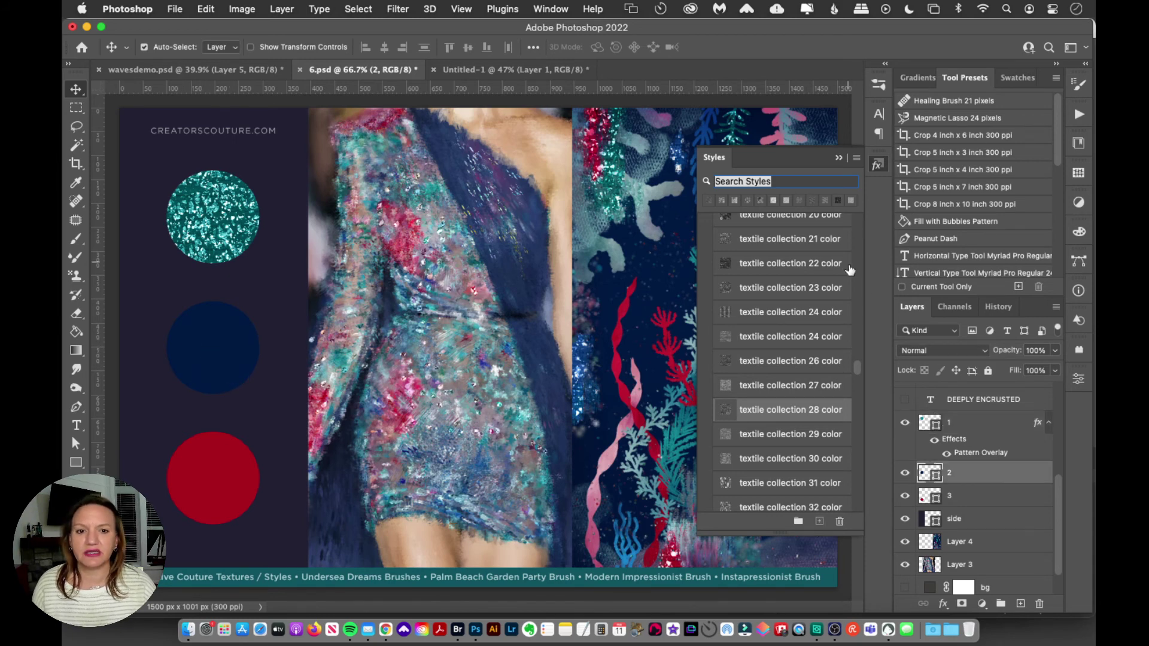
scroll(823, 301, up, 3)
click(773, 350)
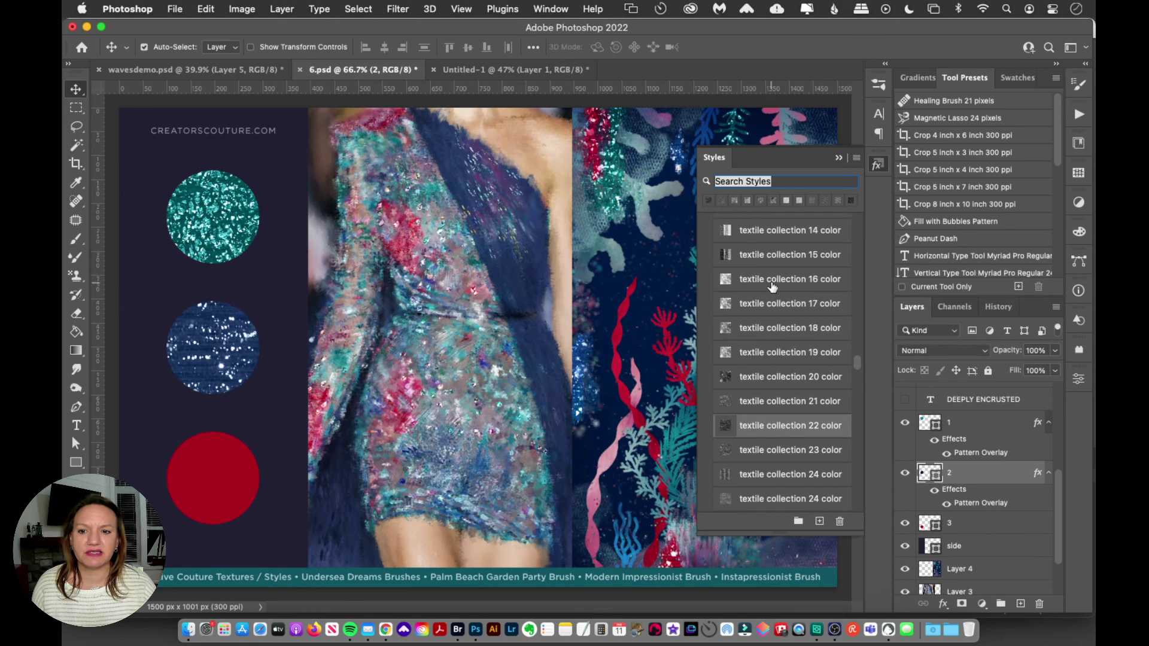
click(772, 281)
scroll(773, 284, up, 5)
click(779, 289)
scroll(780, 293, up, 4)
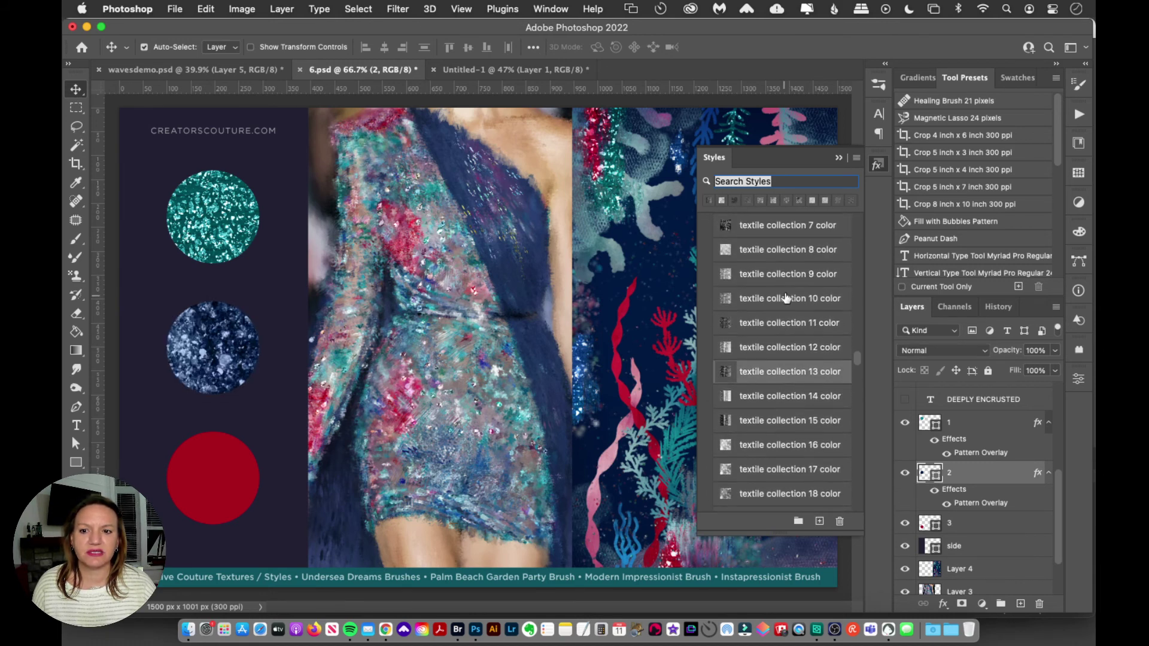
click(783, 279)
scroll(787, 307, up, 6)
scroll(787, 307, up, 3)
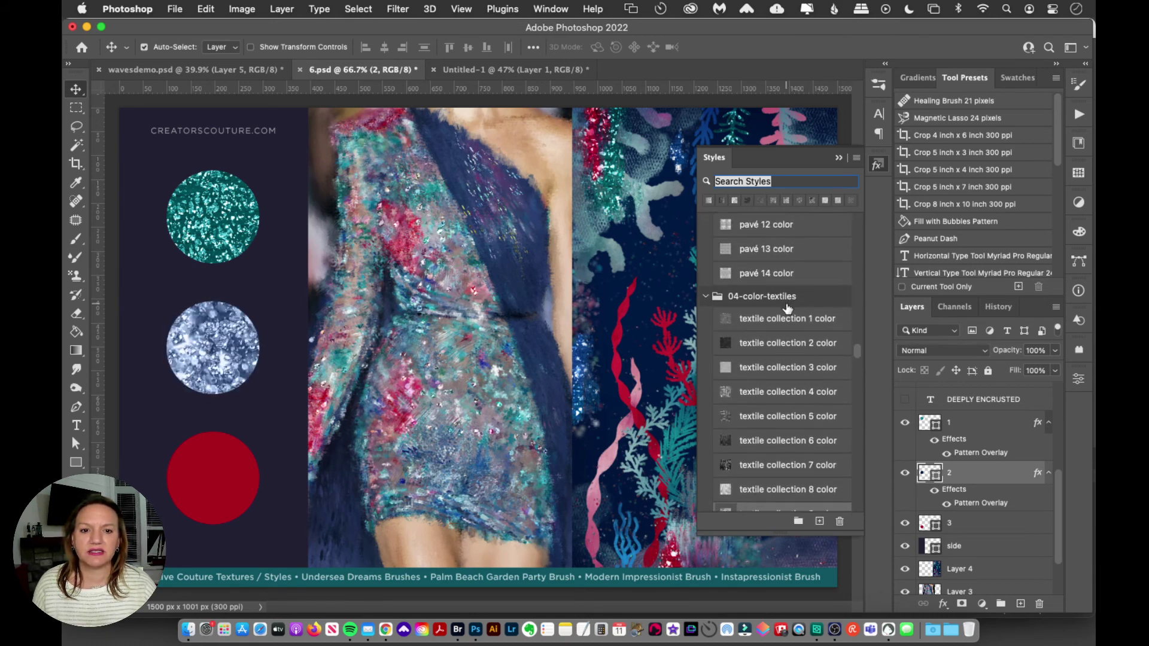
click(780, 324)
click(777, 377)
Try jeweled 12 and jeweled 6, then apply jeweled 2 color to the navy circle
scroll(778, 390, down, 4)
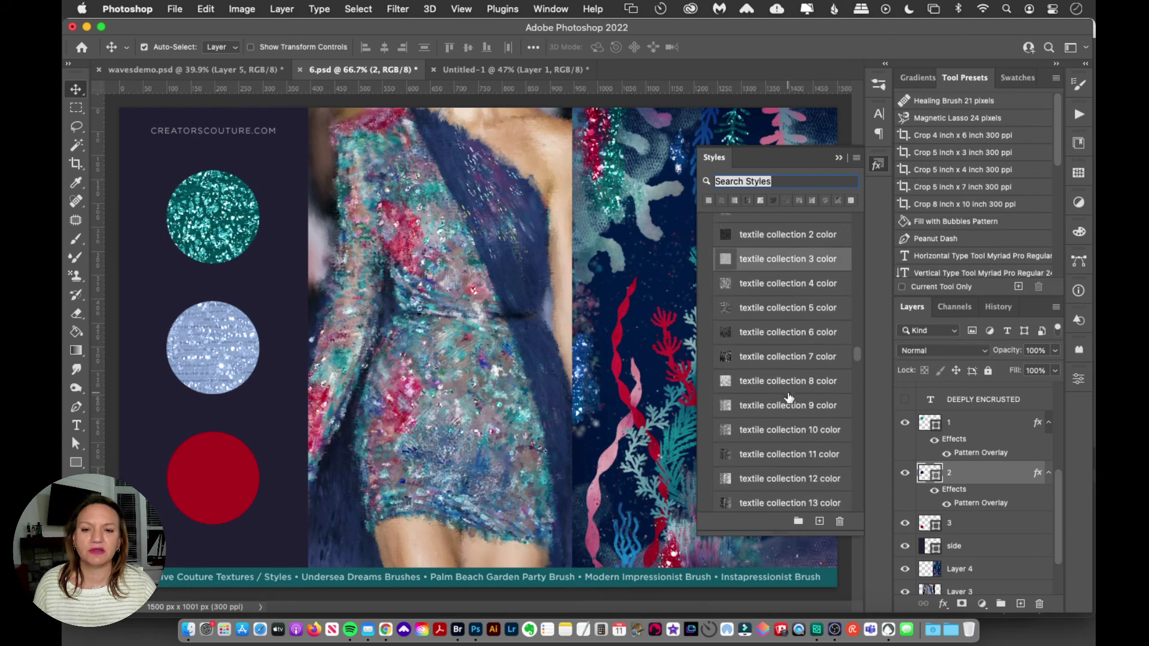
scroll(788, 395, up, 20)
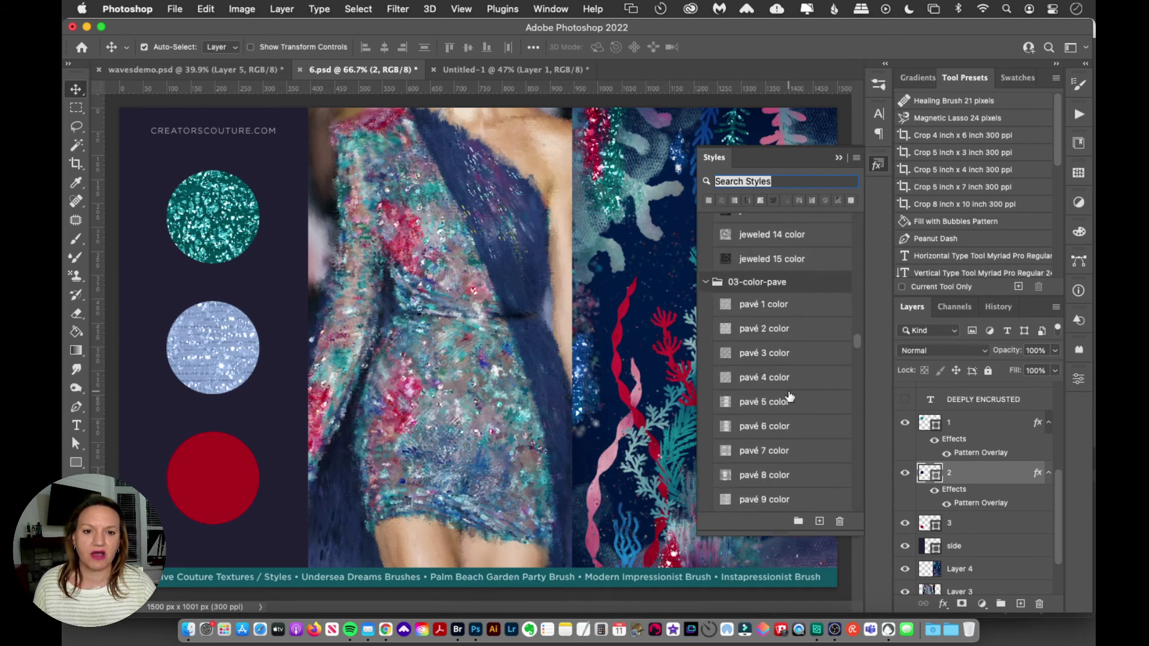
click(772, 314)
scroll(772, 314, up, 4)
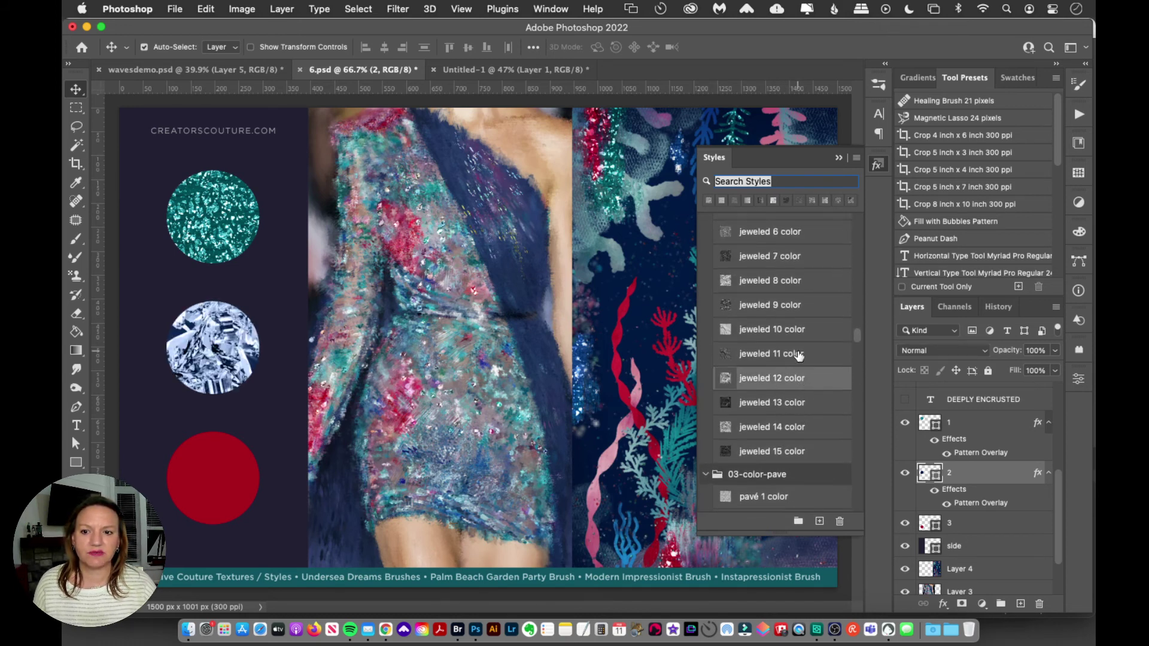
click(775, 266)
scroll(790, 281, up, 7)
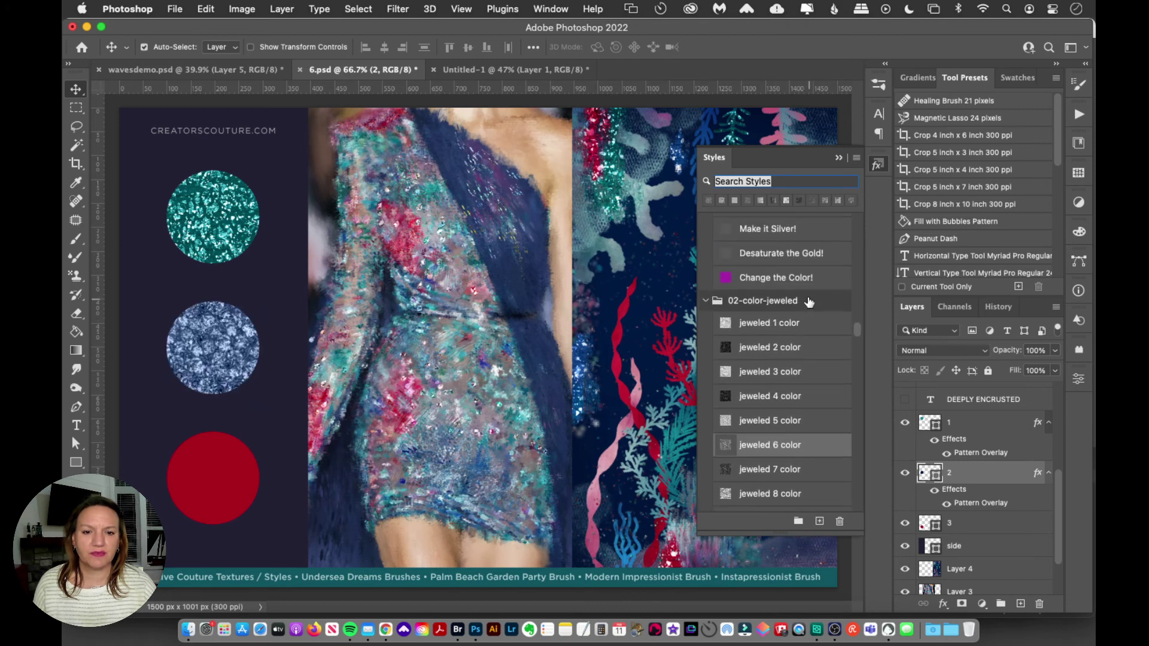
click(770, 350)
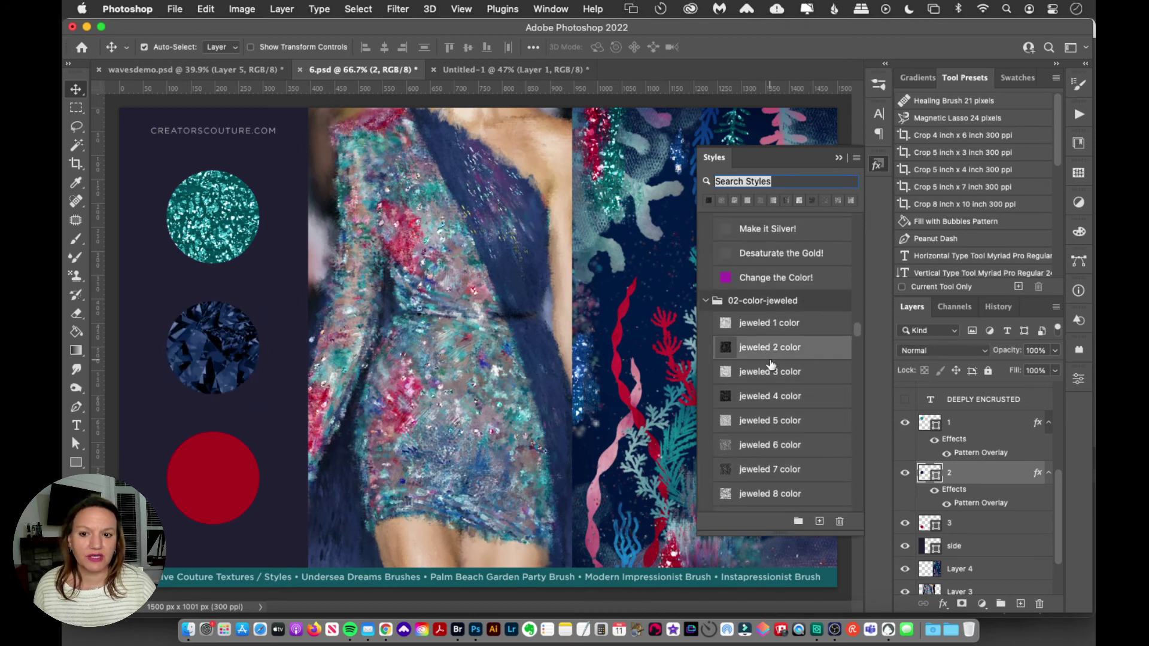
scroll(774, 386, up, 3)
Select the red circle's layer 3 and preview rich glitter styles 26, 22 and 20 on it
click(225, 469)
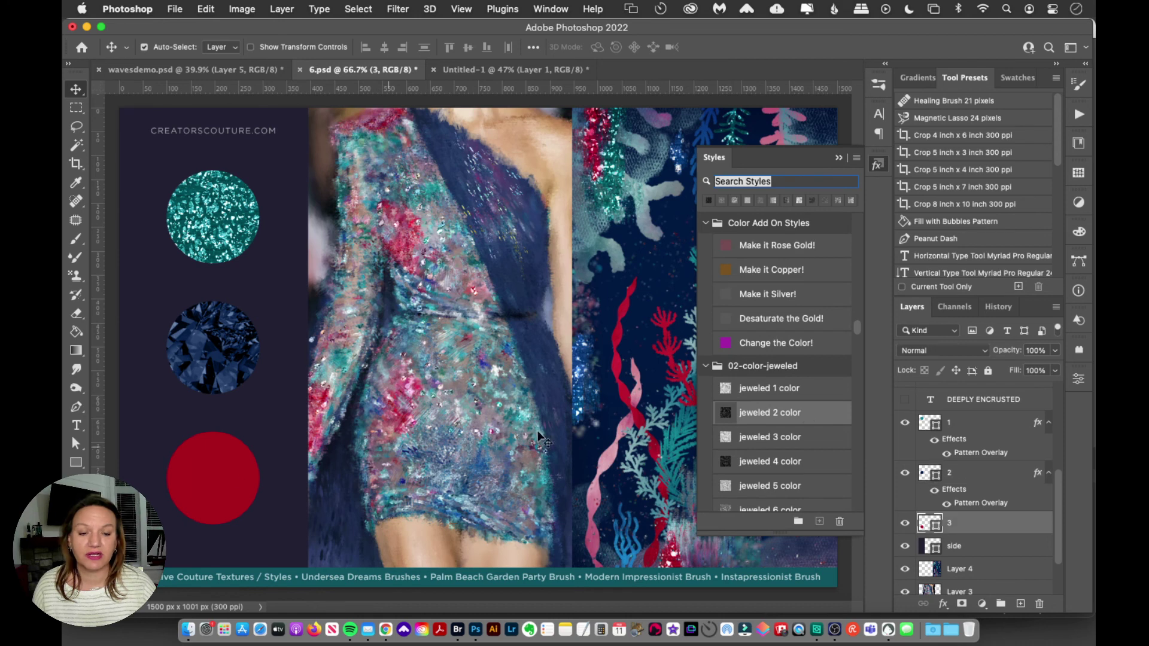
scroll(790, 418, down, 20)
scroll(797, 461, up, 10)
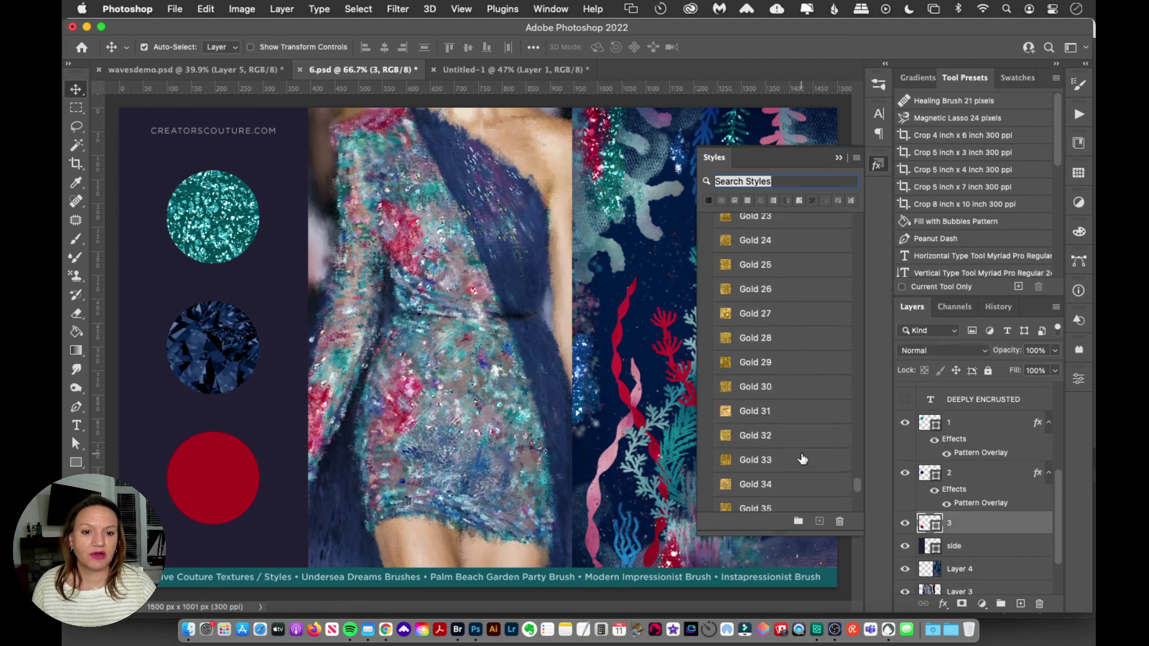
click(796, 406)
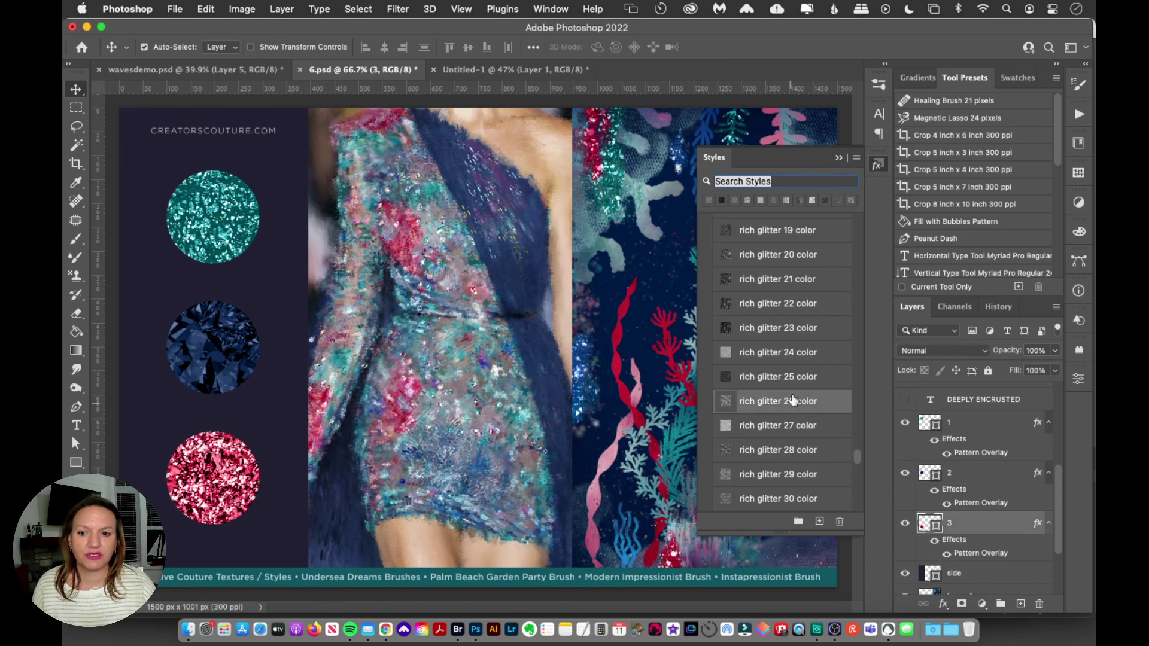
click(798, 374)
click(798, 305)
scroll(801, 332, up, 2)
scroll(800, 333, up, 1)
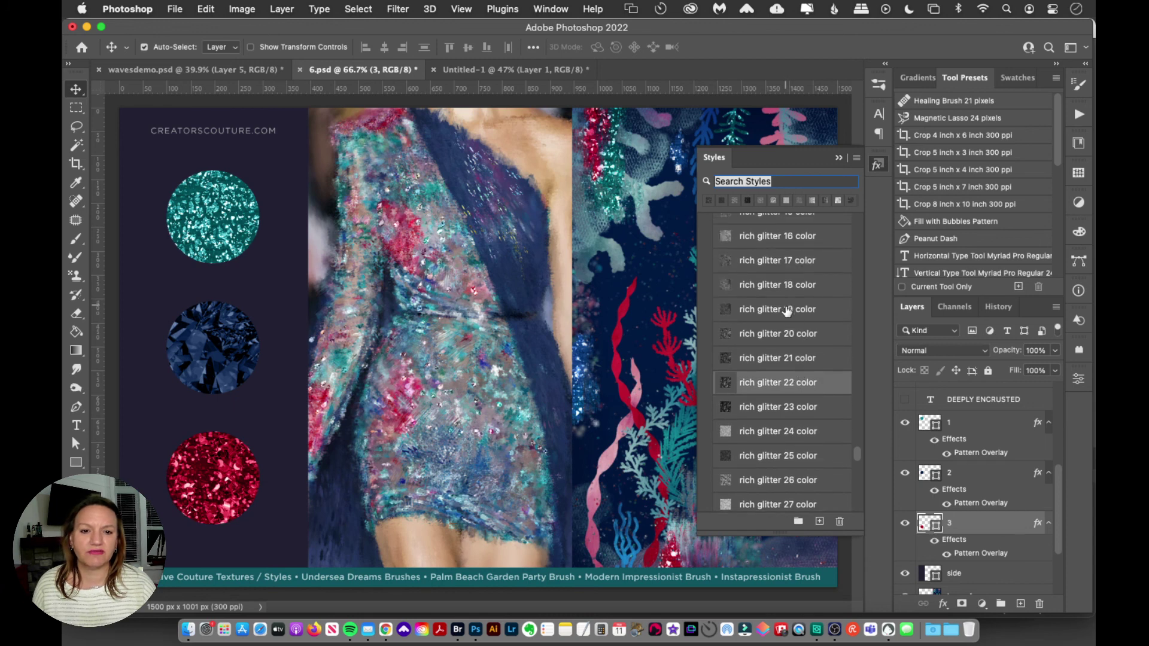
click(789, 312)
click(776, 338)
Preview rich glitter 18, 17, 15 and 12, then settle on 'rich glitter 10 color' for the red circle
scroll(775, 316, up, 1)
click(775, 316)
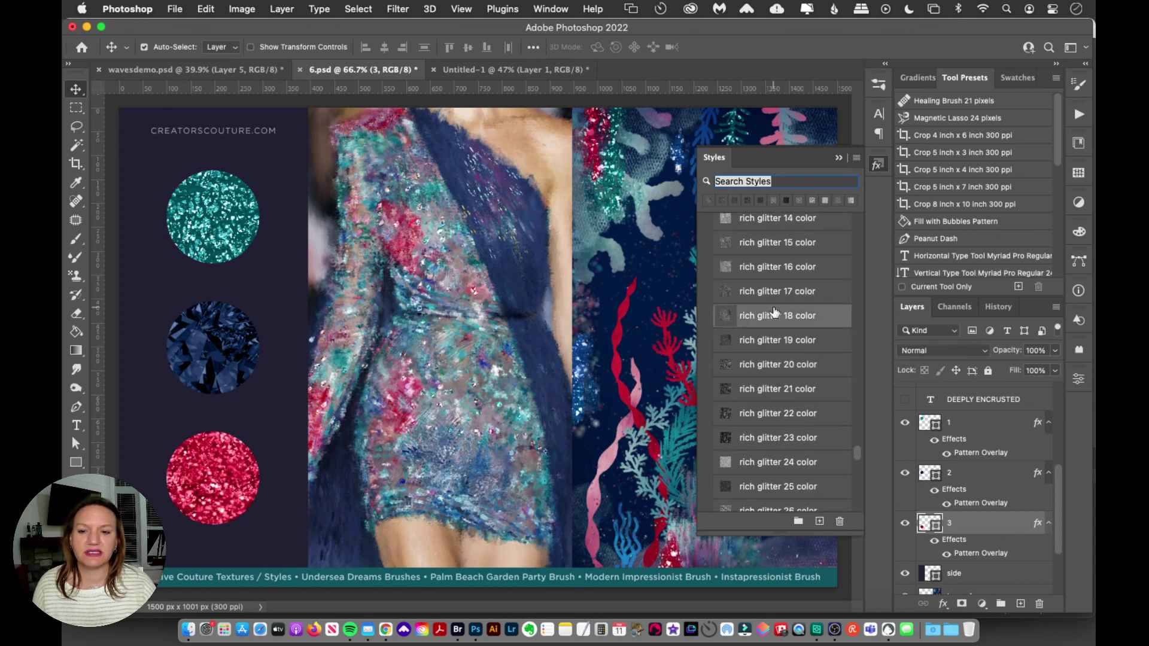
click(778, 295)
scroll(785, 334, up, 2)
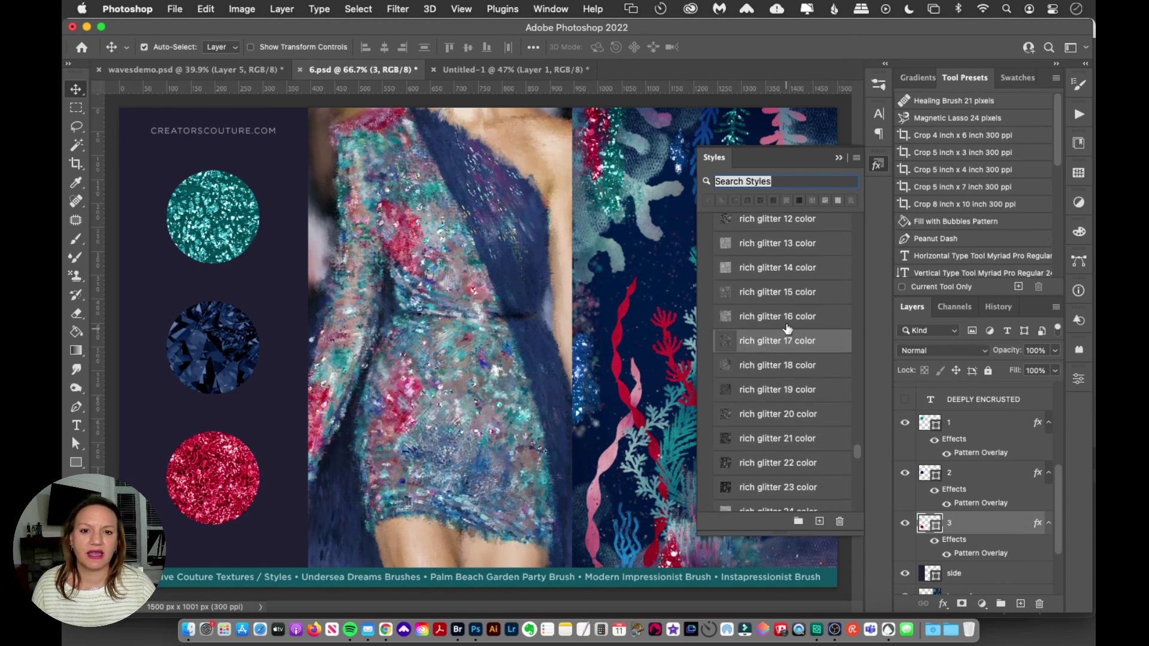
click(769, 296)
scroll(780, 333, up, 3)
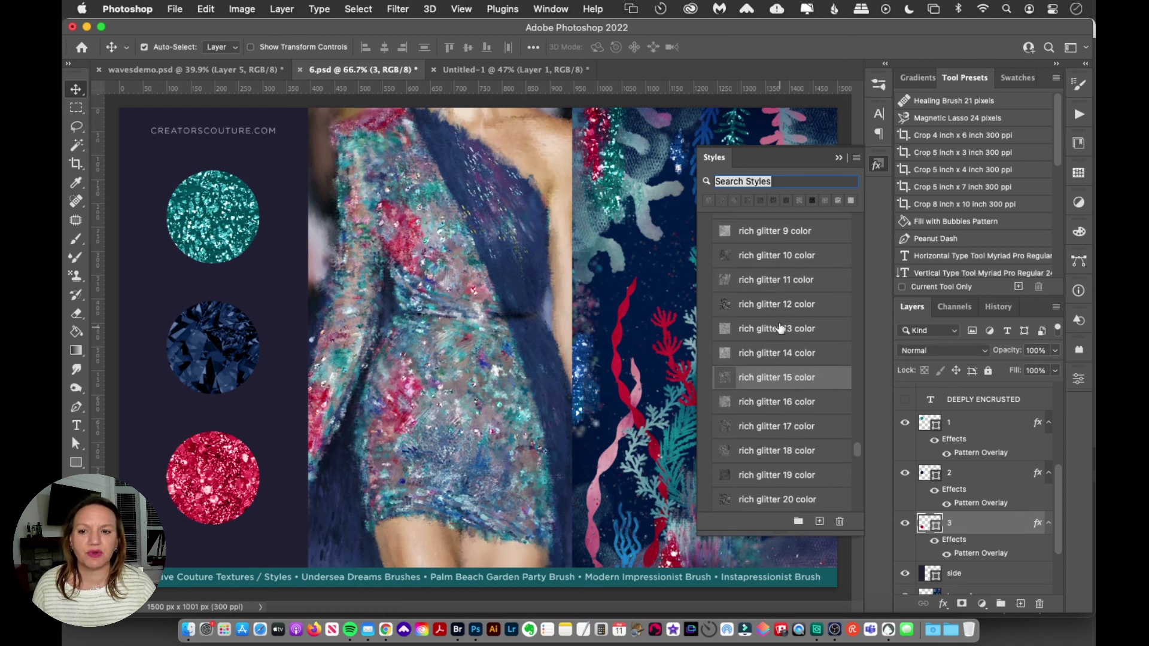
click(778, 329)
scroll(777, 328, up, 1)
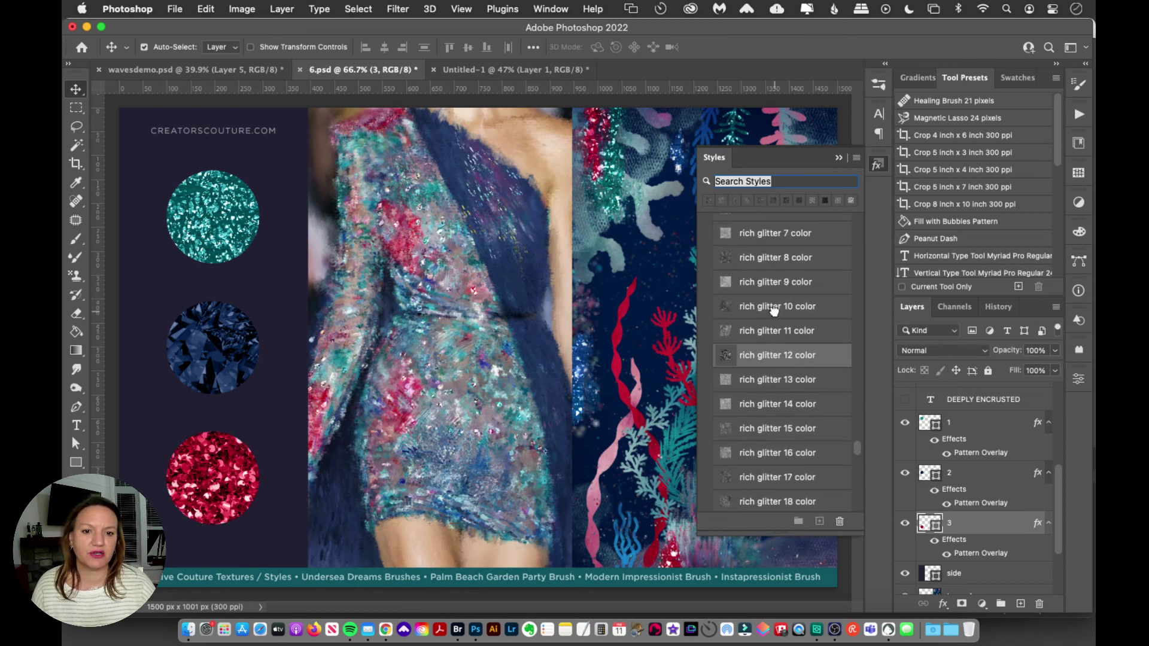
click(773, 308)
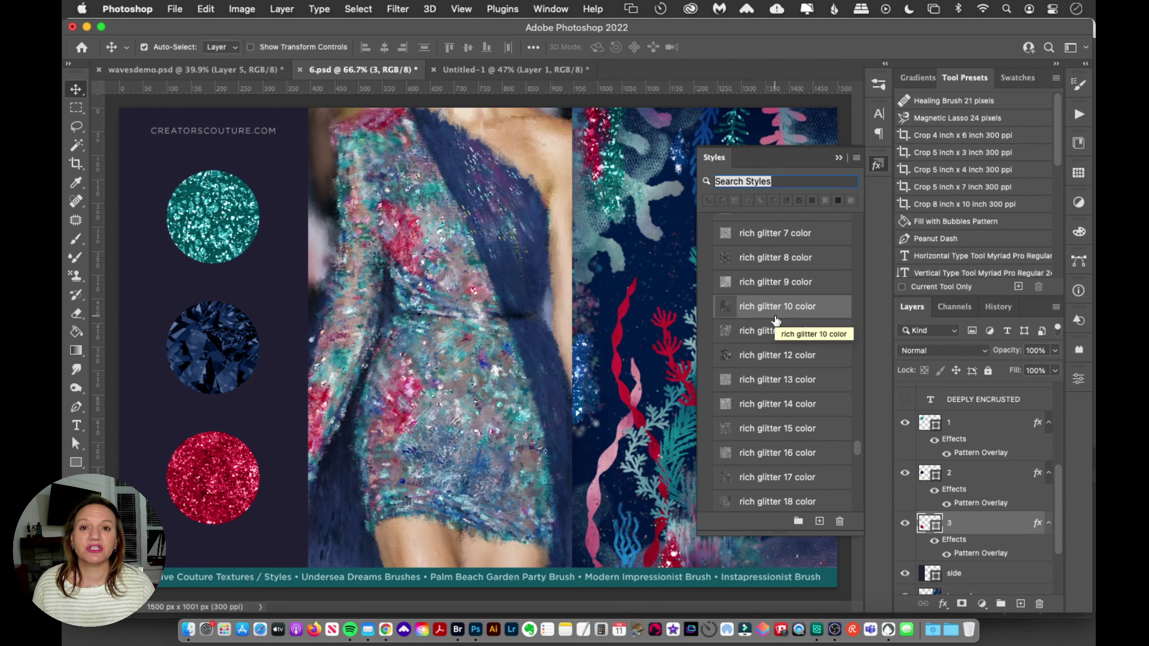